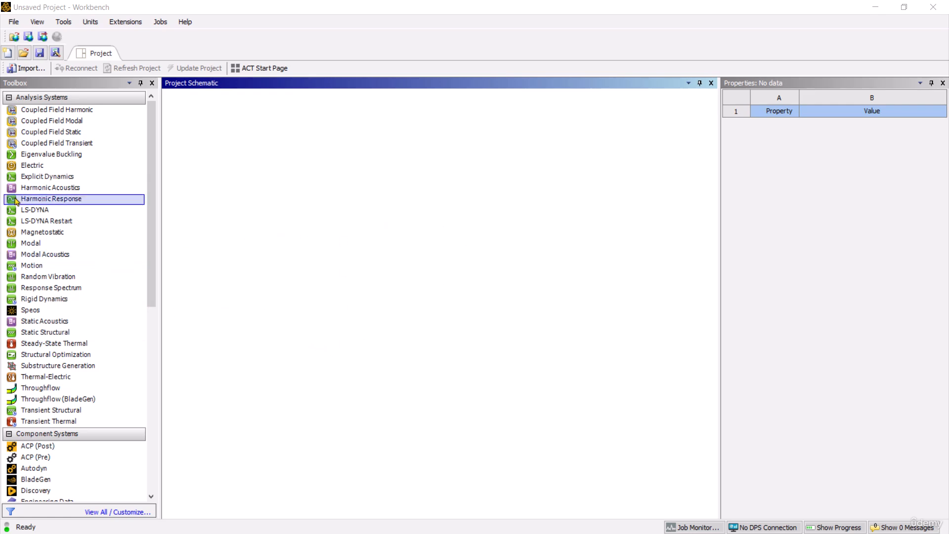
# Step: Review the system groups available in the toolbox: Analysis Systems, Component Systems, Custom Systems, Design Exploration and ACT
pyautogui.click(8, 98)
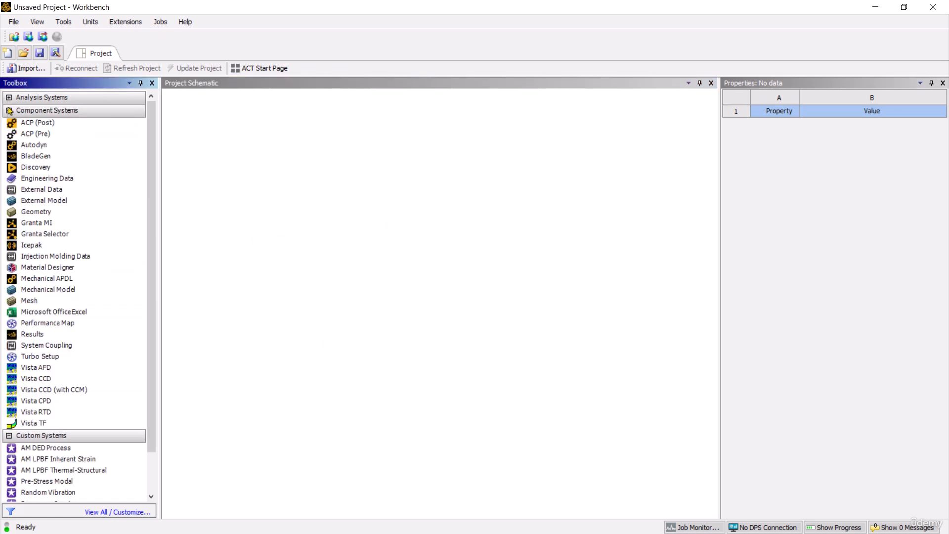
pyautogui.click(9, 111)
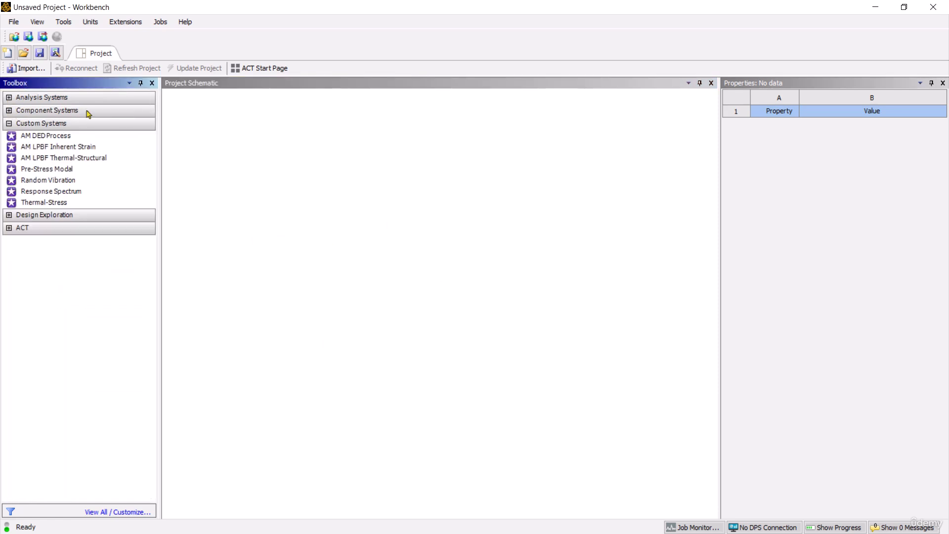
pyautogui.click(9, 215)
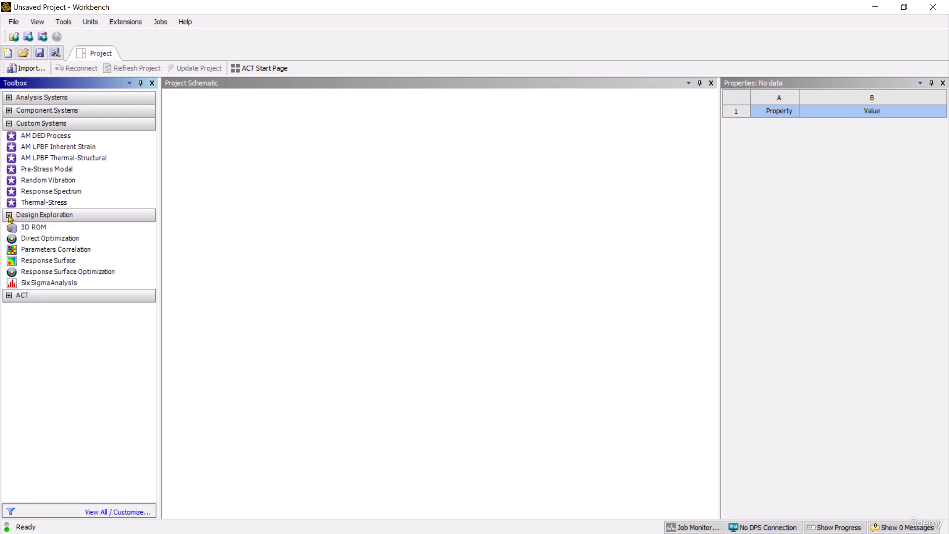
pyautogui.click(8, 296)
pyautogui.click(9, 97)
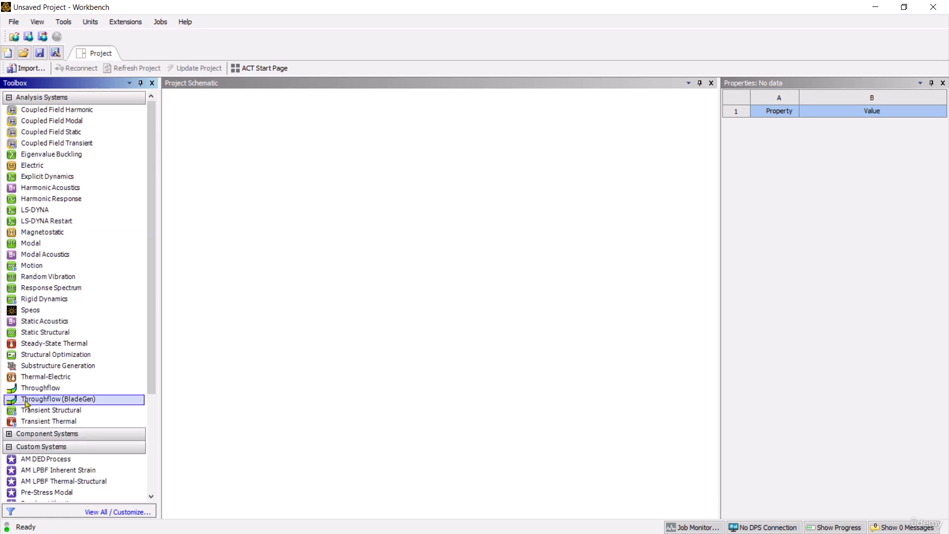
pyautogui.click(9, 434)
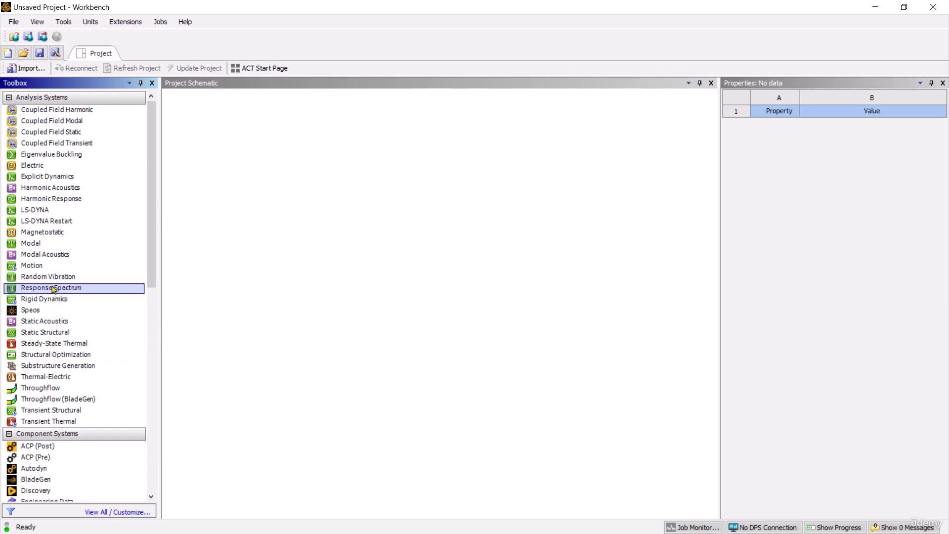
# Step: Add a standalone Material Designer component system to the project schematic
pyautogui.moveTo(150, 222); pyautogui.dragTo(144, 329)
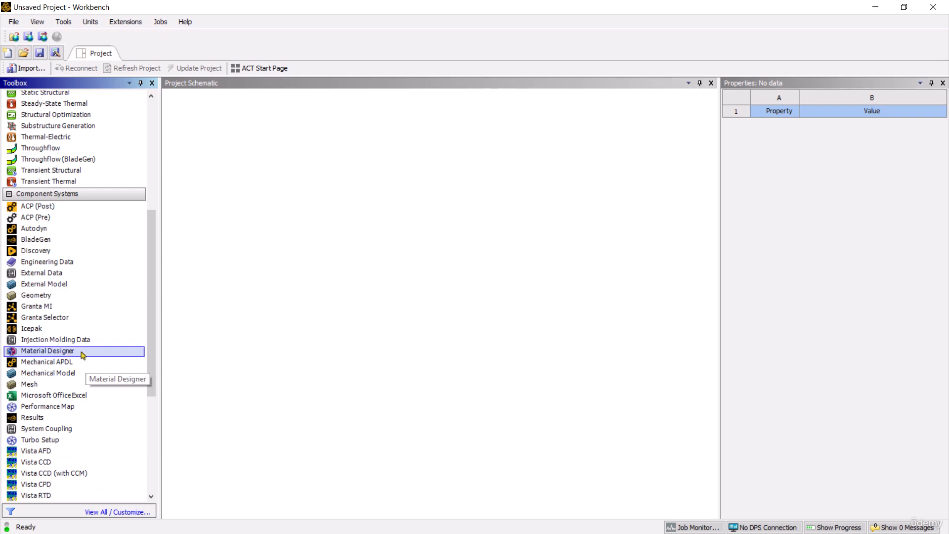
pyautogui.moveTo(83, 354); pyautogui.dragTo(237, 143)
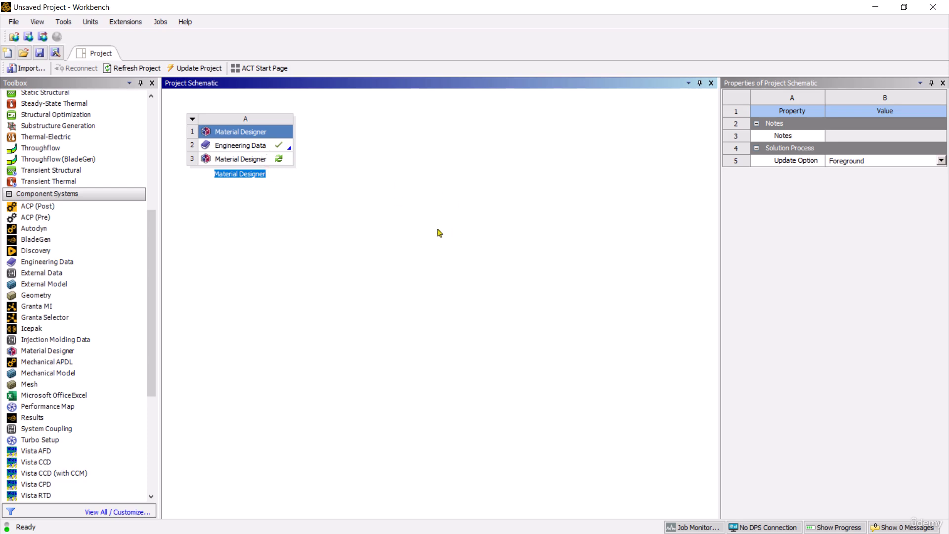
# Step: Switch to the open PDF data sheets in Adobe Acrobat and skim the epoxy sheet's handling characteristics and cured physical properties
pyautogui.click(883, 7)
pyautogui.click(568, 529)
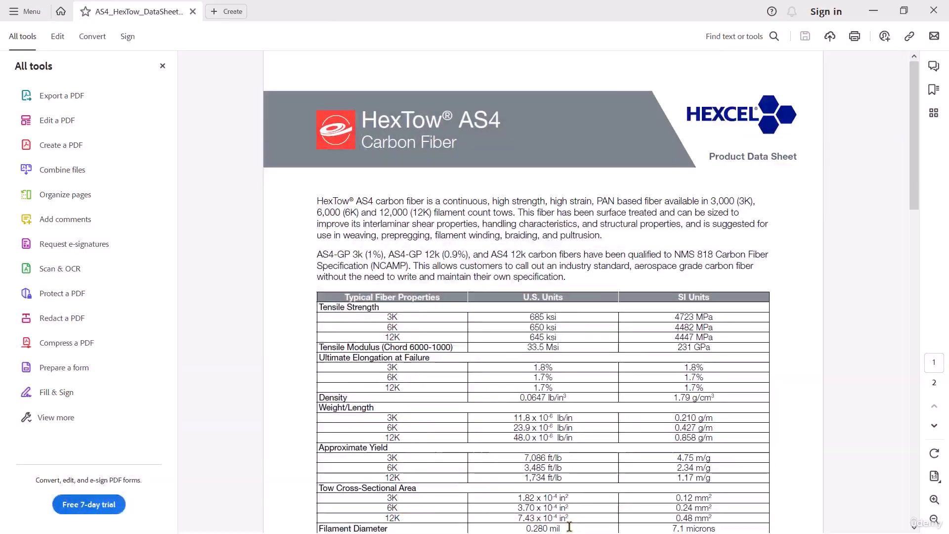
pyautogui.click(133, 7)
pyautogui.click(258, 10)
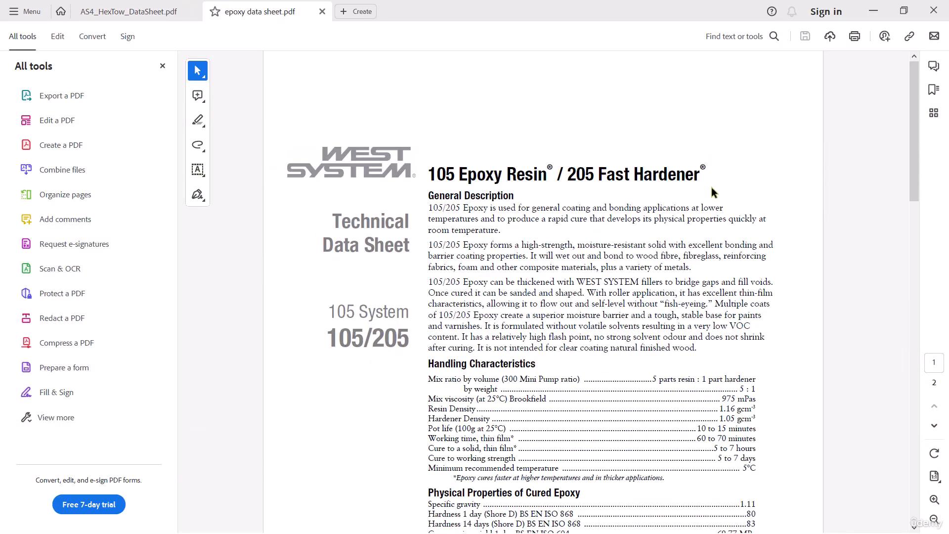
pyautogui.scroll(-10, 710, 187)
pyautogui.scroll(5, 710, 188)
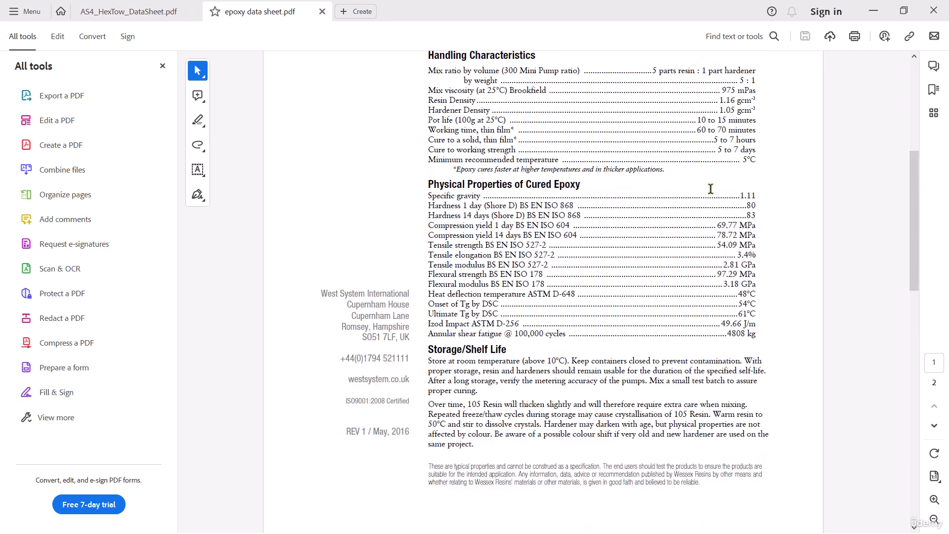
pyautogui.scroll(6, 710, 188)
# Step: Examine the fiber properties in the HexTow AS4 data sheet and the 0° tensile modulus in its HexPly 8552 composite table
pyautogui.click(138, 11)
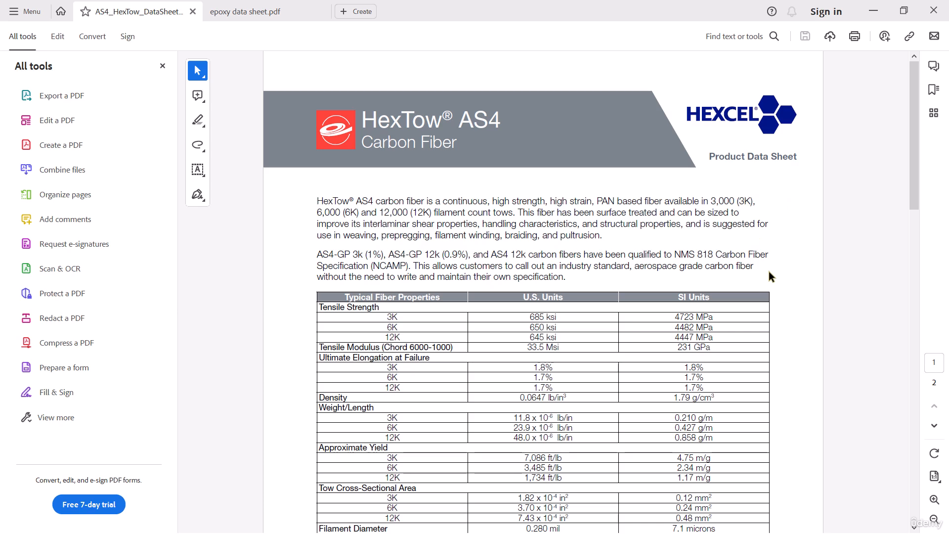
pyautogui.scroll(-3, 769, 271)
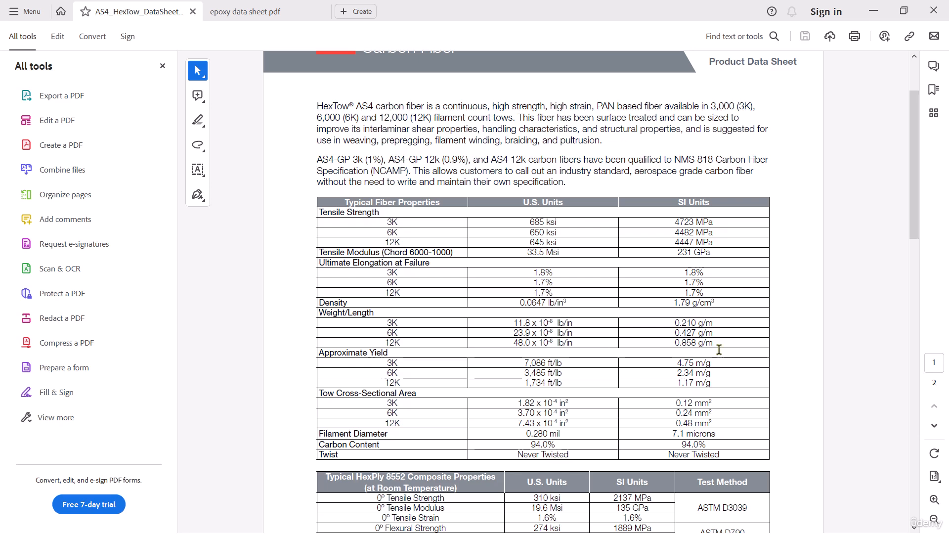
pyautogui.scroll(-3, 715, 372)
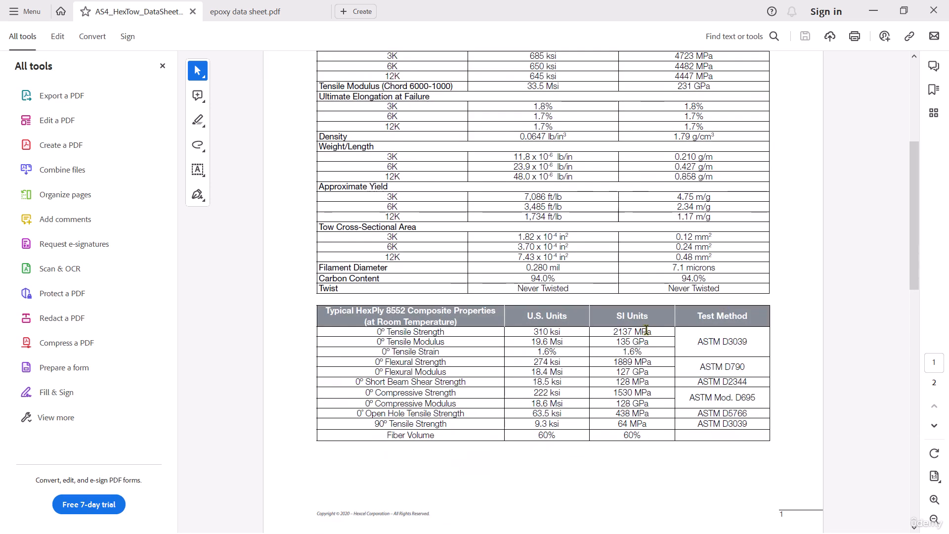
pyautogui.moveTo(660, 332); pyautogui.dragTo(605, 343)
pyautogui.click(648, 348)
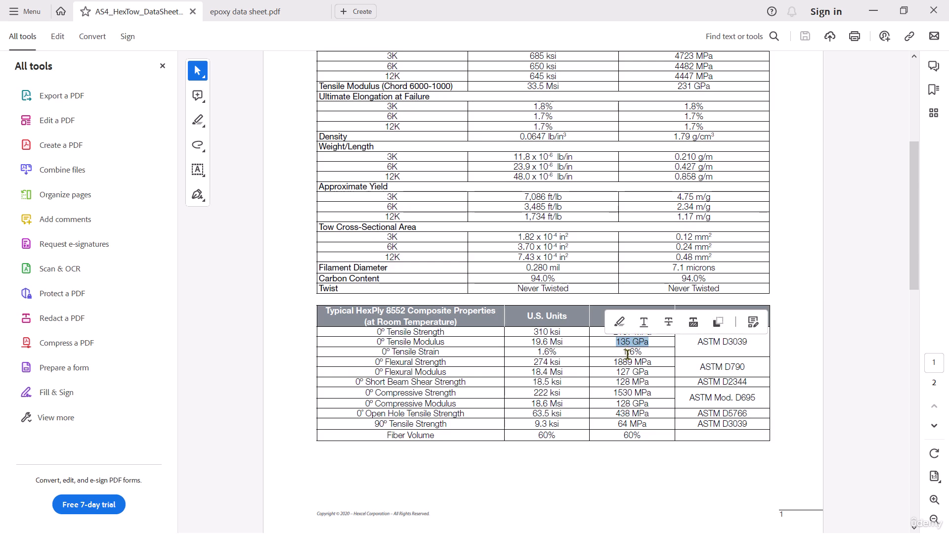
pyautogui.click(614, 352)
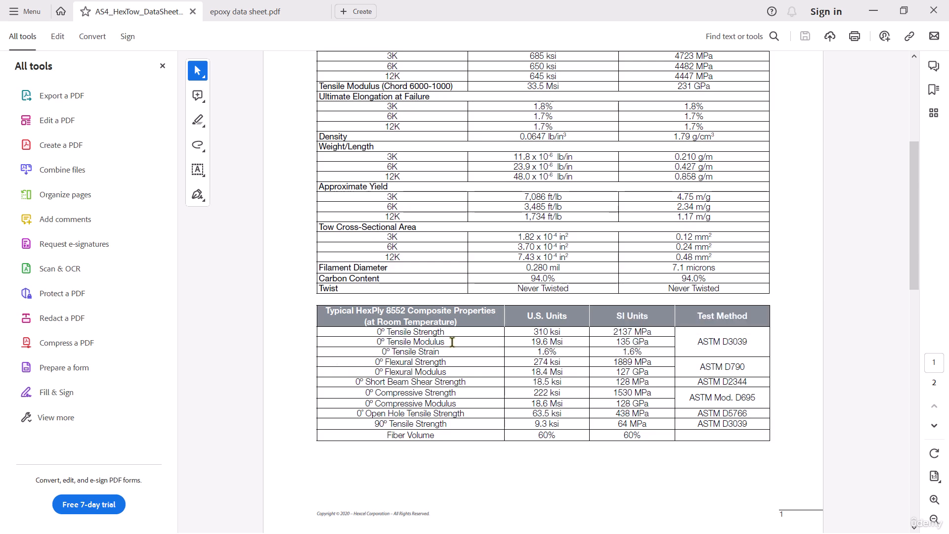
pyautogui.moveTo(450, 342); pyautogui.dragTo(374, 344)
# Step: Examine the tensile modulus and tensile strength under the cured epoxy's physical properties in the epoxy data sheet
pyautogui.click(255, 11)
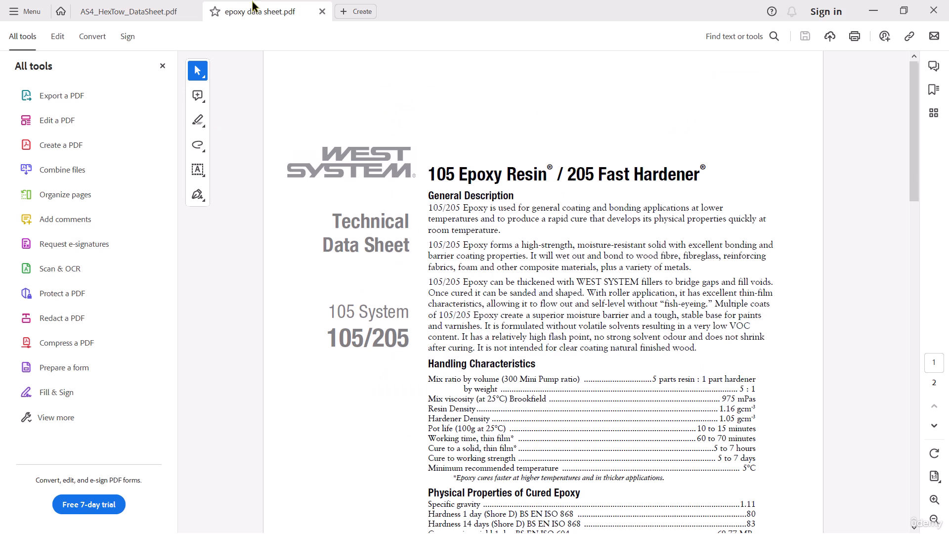
pyautogui.scroll(-5, 767, 354)
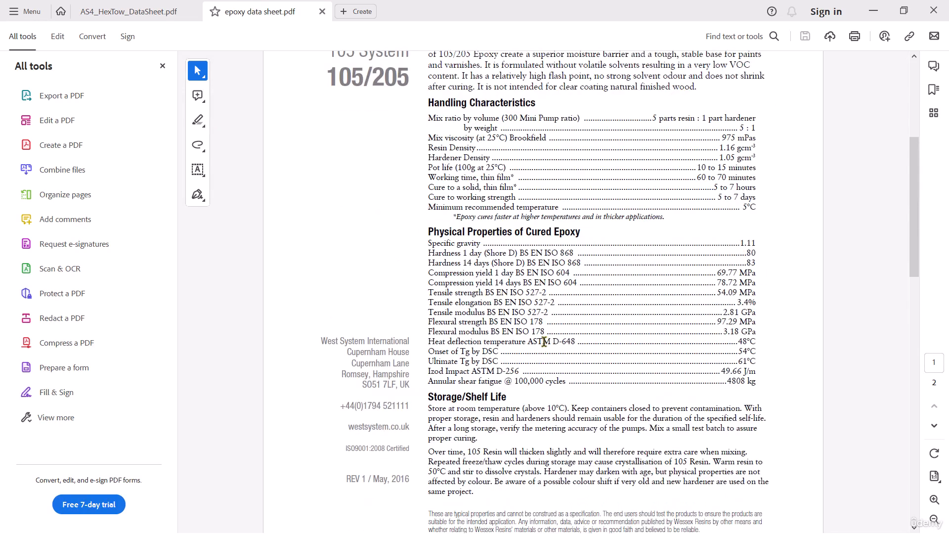
pyautogui.moveTo(429, 312); pyautogui.dragTo(755, 313)
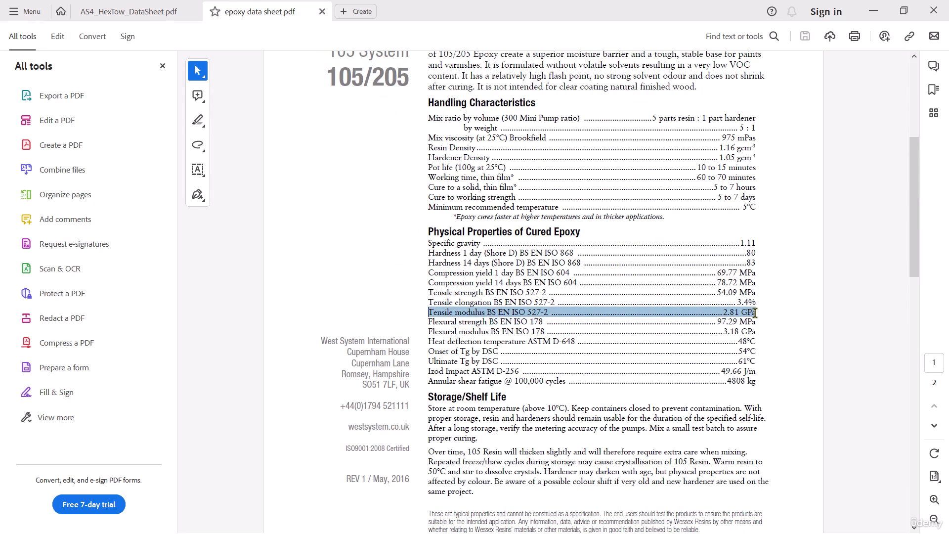
pyautogui.click(756, 326)
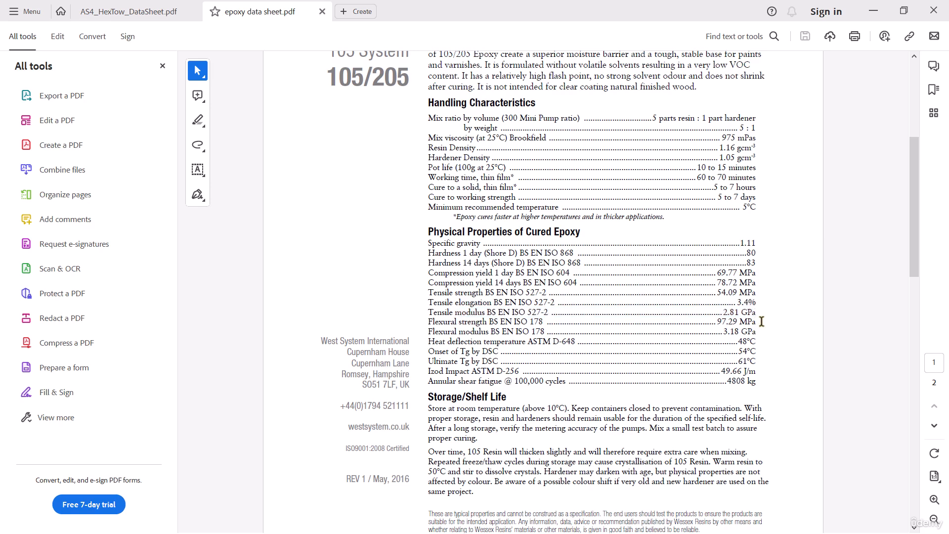
pyautogui.tripleClick(429, 293)
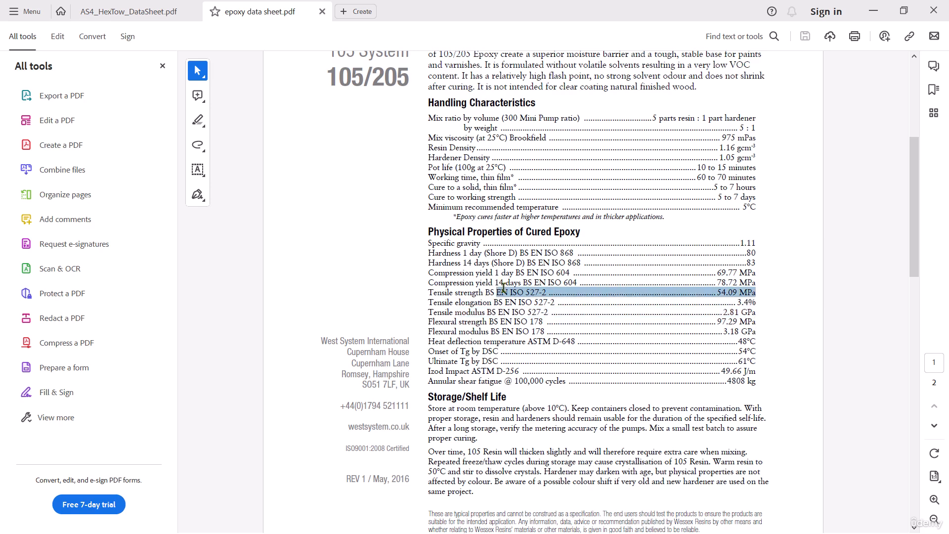
pyautogui.click(465, 302)
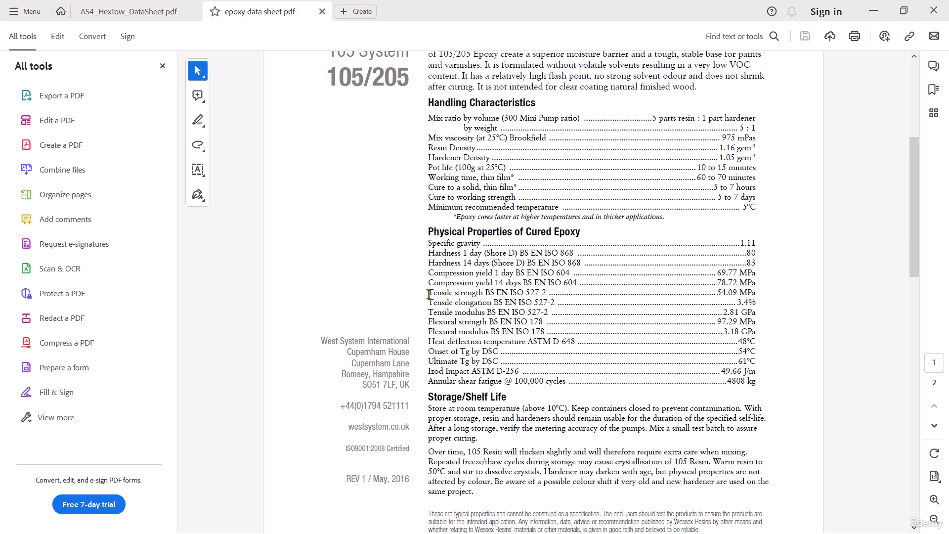
pyautogui.moveTo(429, 294)
pyautogui.mouseDown()
pyautogui.moveTo(764, 294)
pyautogui.moveTo(495, 292)
pyautogui.moveTo(429, 282)
pyautogui.mouseUp()
pyautogui.click(759, 292)
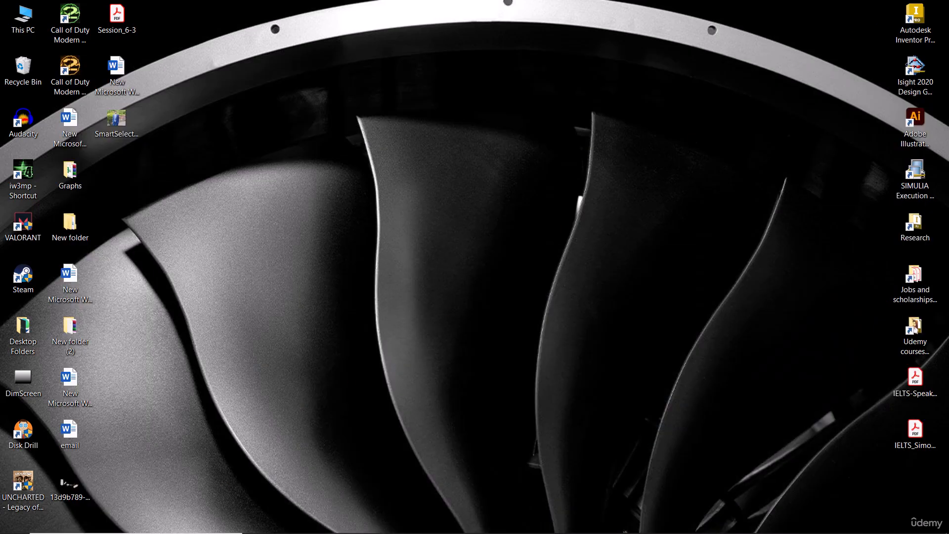
# Step: Return to Workbench, open the Material Designer system's Engineering Data and display the Engineering Data Sources
pyautogui.press('super')
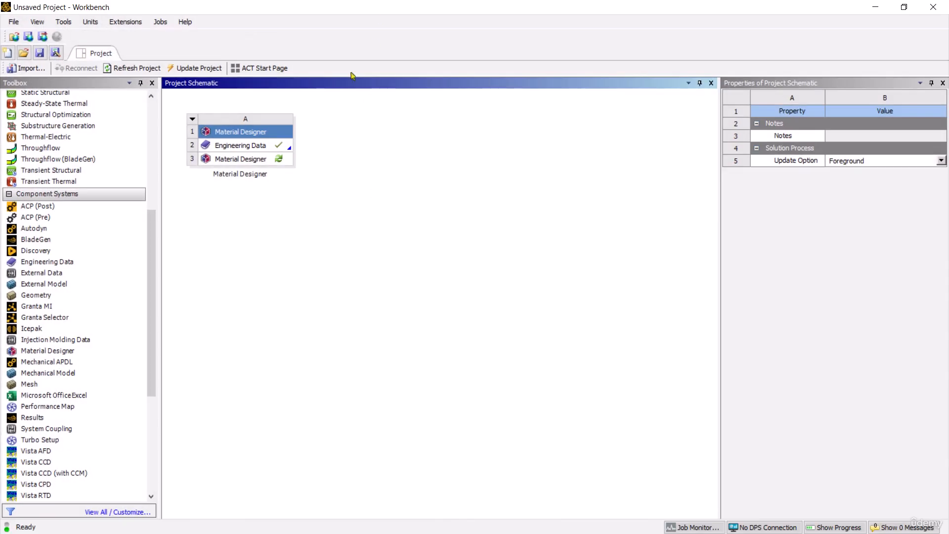
pyautogui.click(256, 160)
pyautogui.rightClick(253, 161)
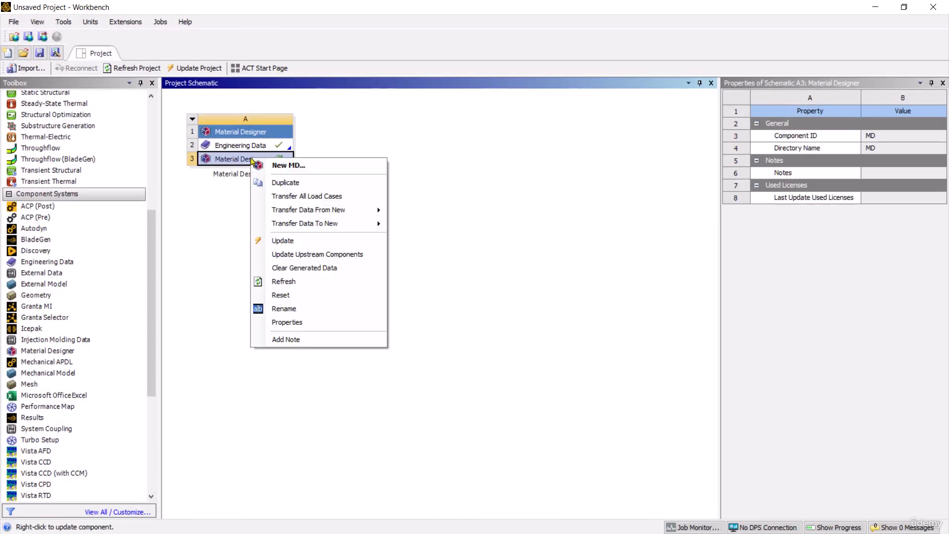
pyautogui.doubleClick(275, 146)
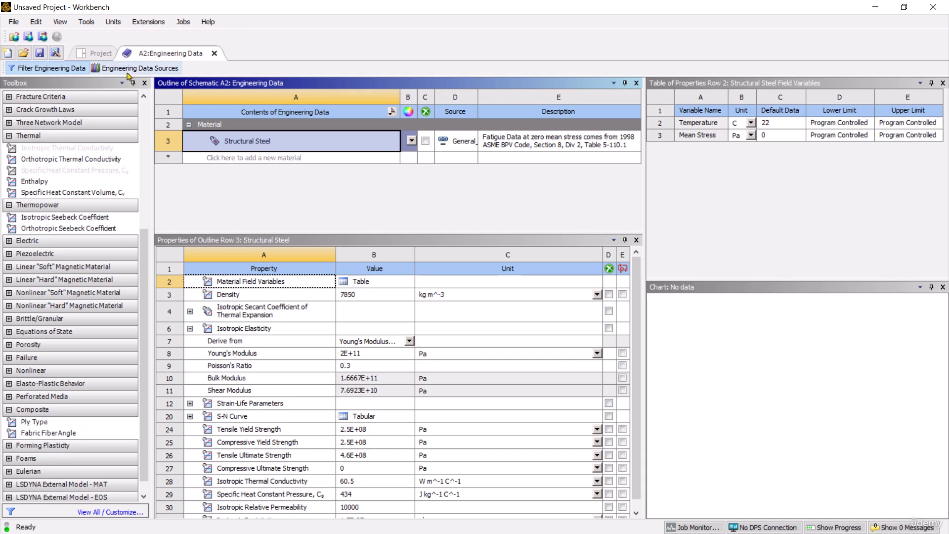
pyautogui.click(160, 70)
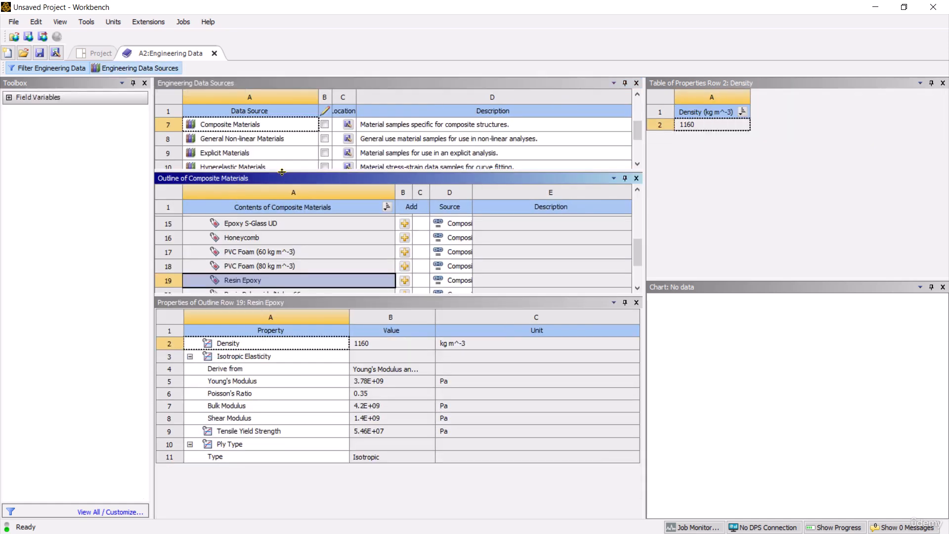
# Step: Enlarge the data source and outline lists and browse the General, Additive Manufacturing, Geomechanical and Composite Materials libraries
pyautogui.moveTo(282, 172); pyautogui.dragTo(285, 234)
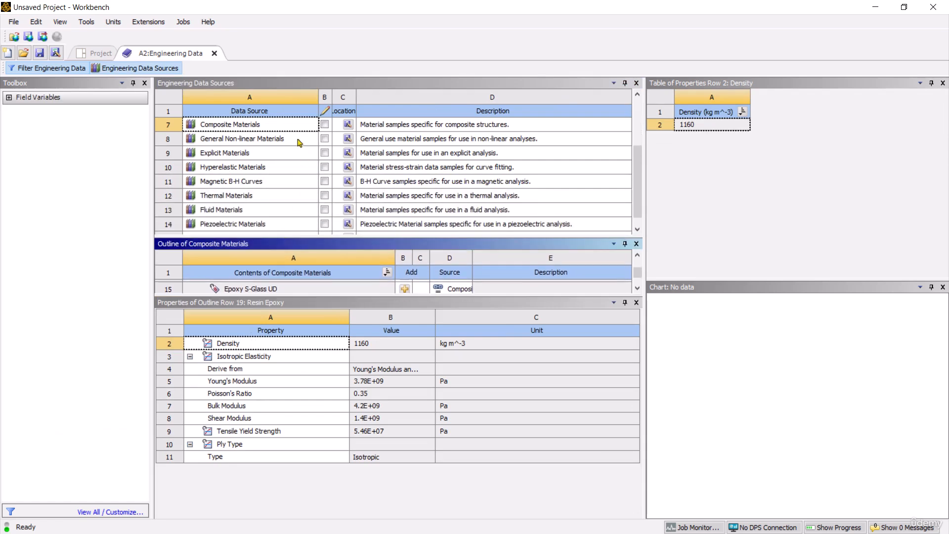
pyautogui.scroll(2, 289, 153)
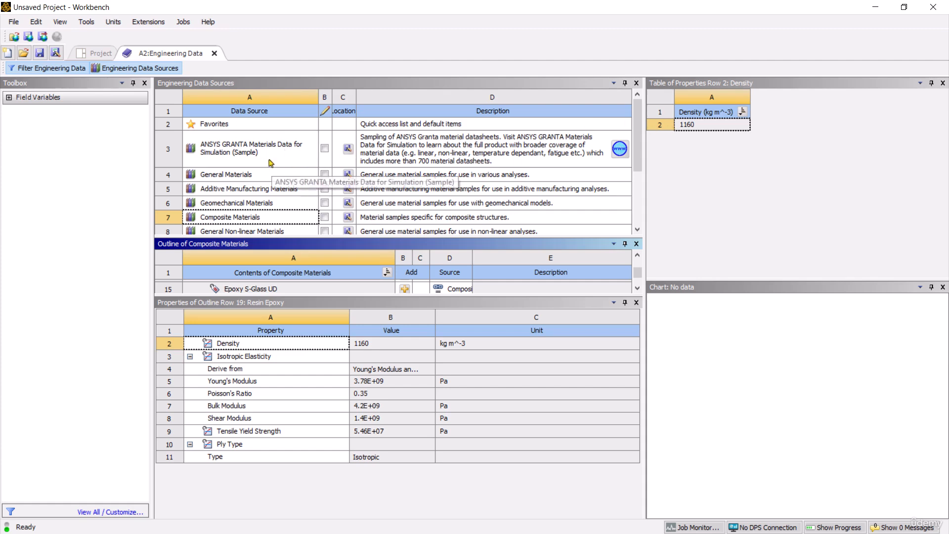
pyautogui.click(262, 177)
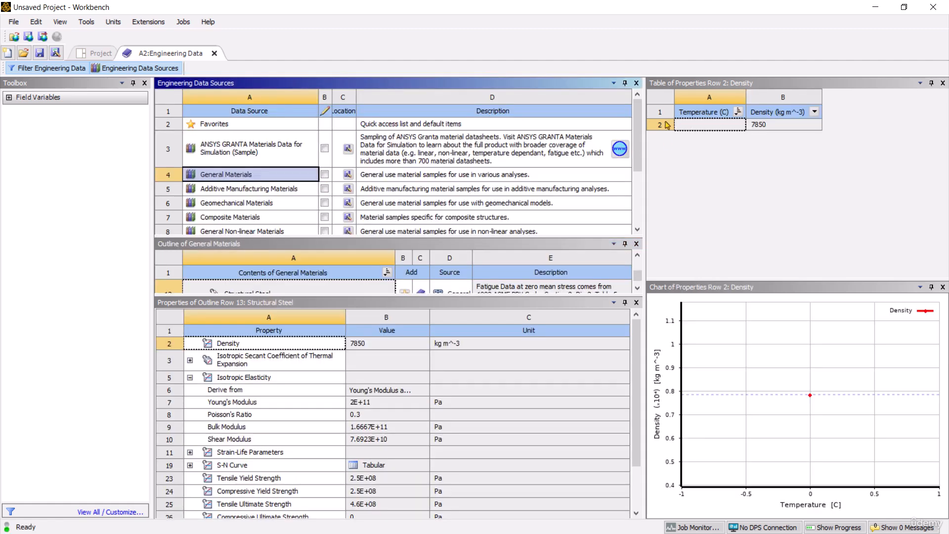
pyautogui.scroll(-2, 617, 176)
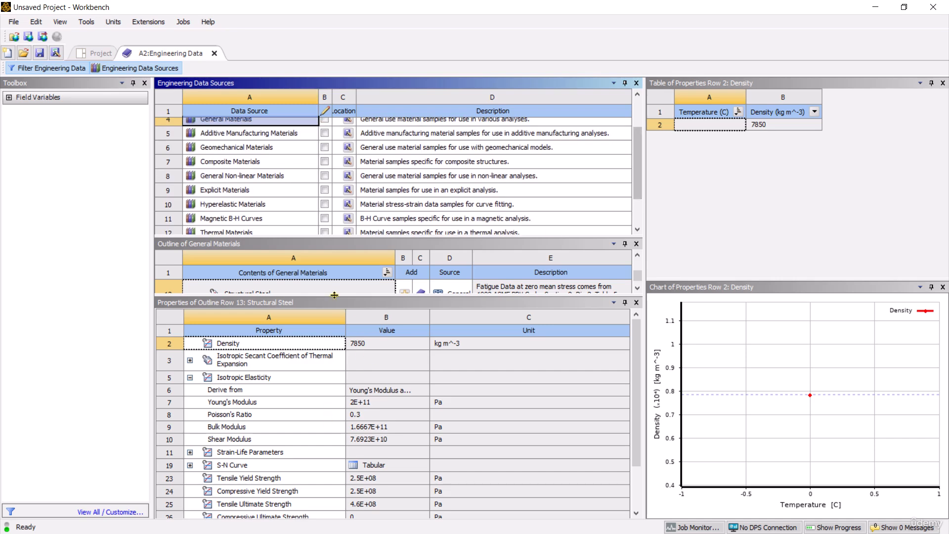
pyautogui.moveTo(336, 296); pyautogui.dragTo(336, 433)
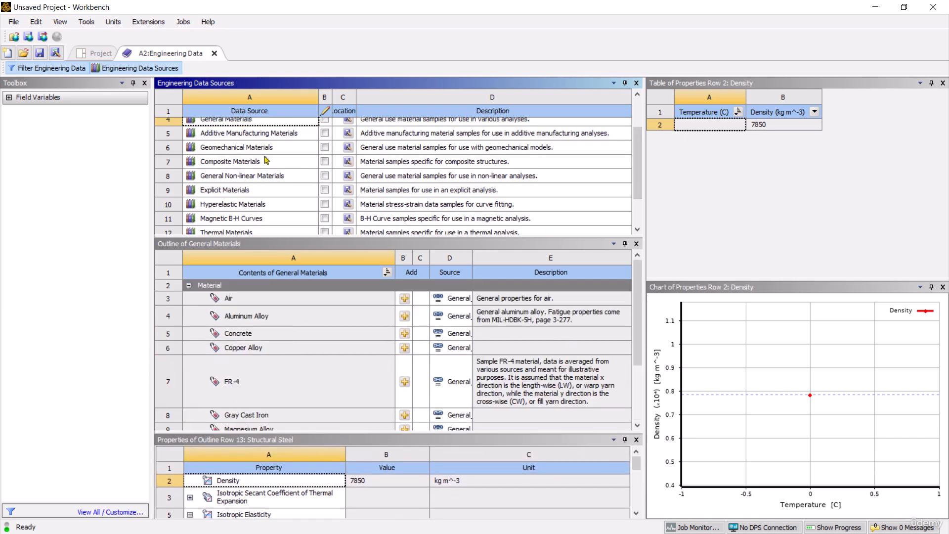
pyautogui.click(258, 135)
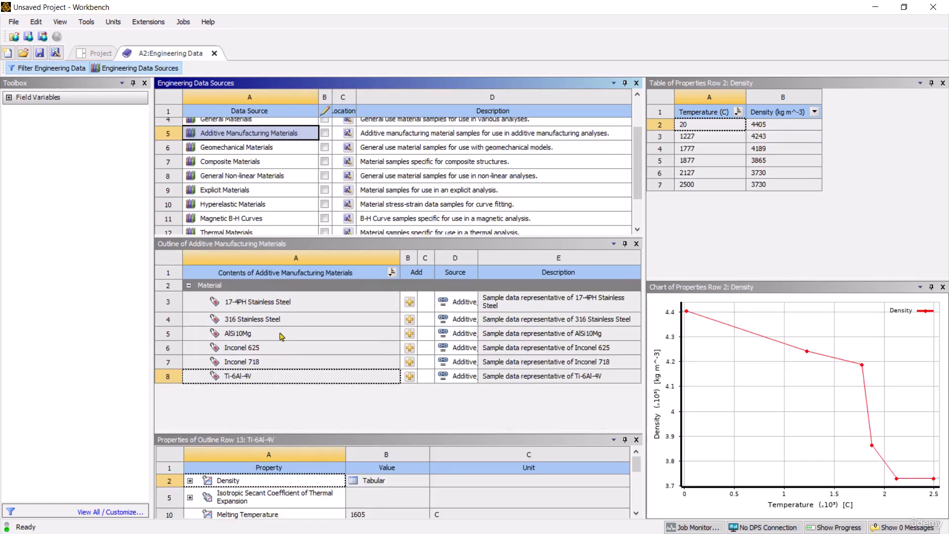
pyautogui.click(251, 151)
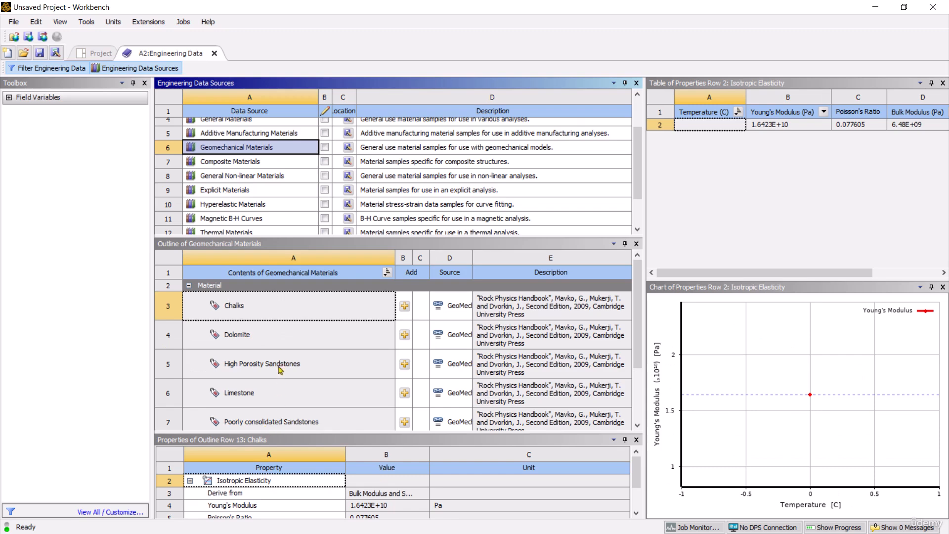
pyautogui.scroll(-1, 280, 370)
pyautogui.scroll(1, 281, 359)
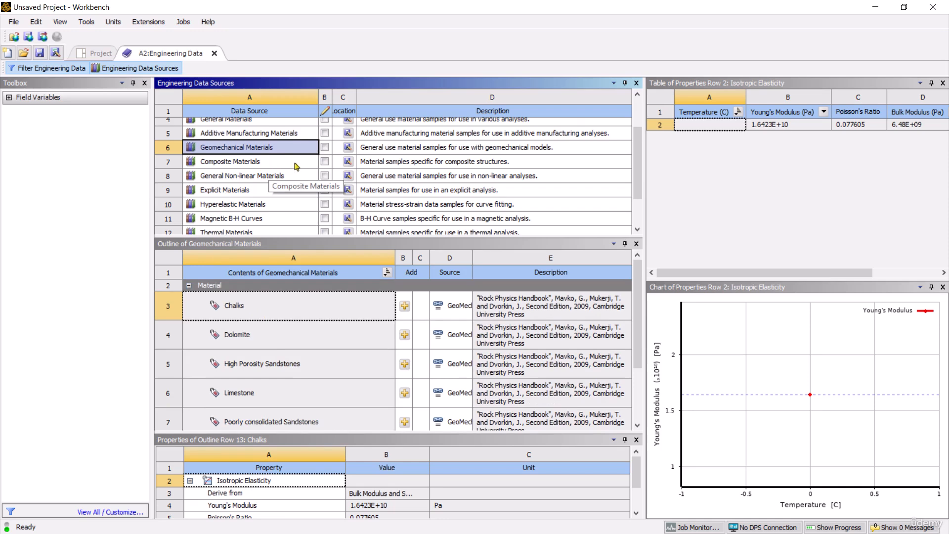
pyautogui.click(297, 167)
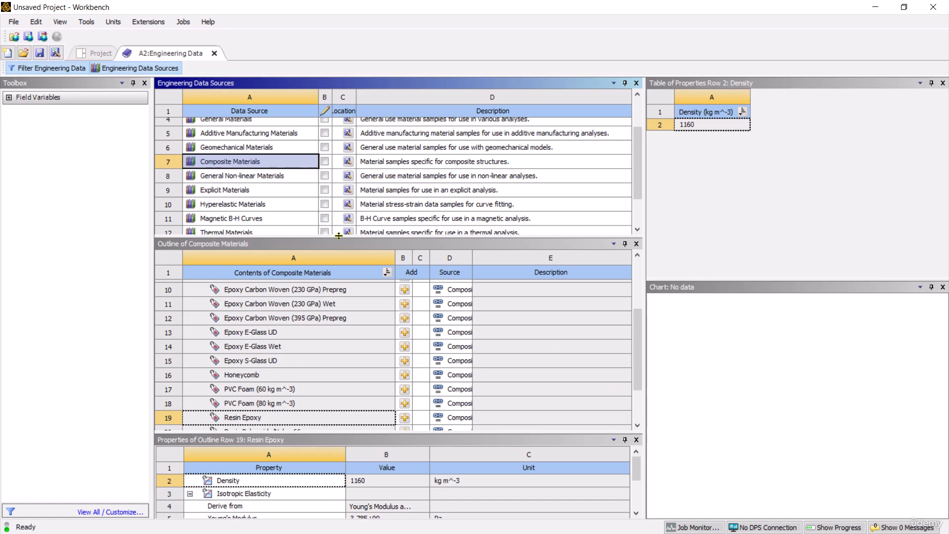
# Step: Enlarge the Composite Materials outline and examine its carbon fiber, E-Glass, woven epoxy carbon prepreg and Epoxy E-Glass UD entries
pyautogui.moveTo(339, 236); pyautogui.dragTo(338, 140)
pyautogui.scroll(2, 307, 294)
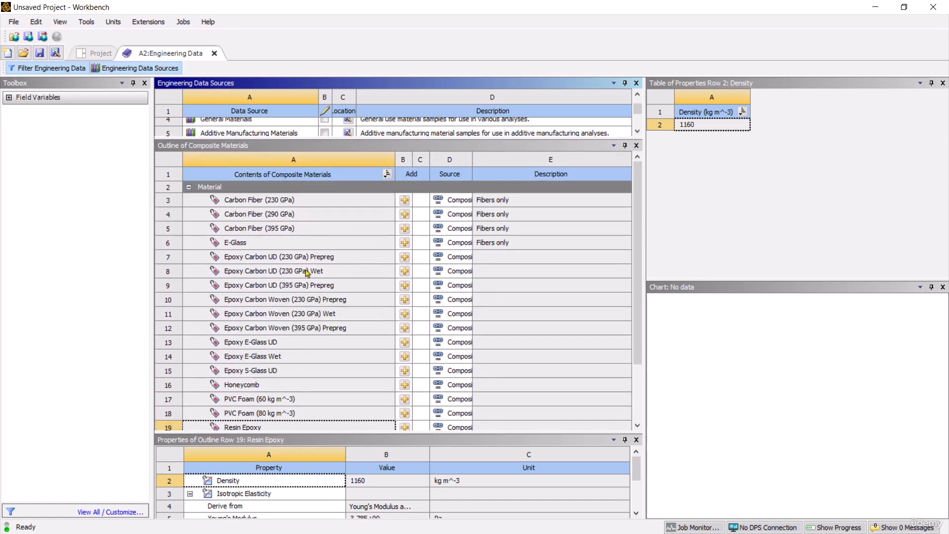
pyautogui.scroll(-2, 307, 273)
pyautogui.scroll(2, 308, 271)
pyautogui.click(261, 200)
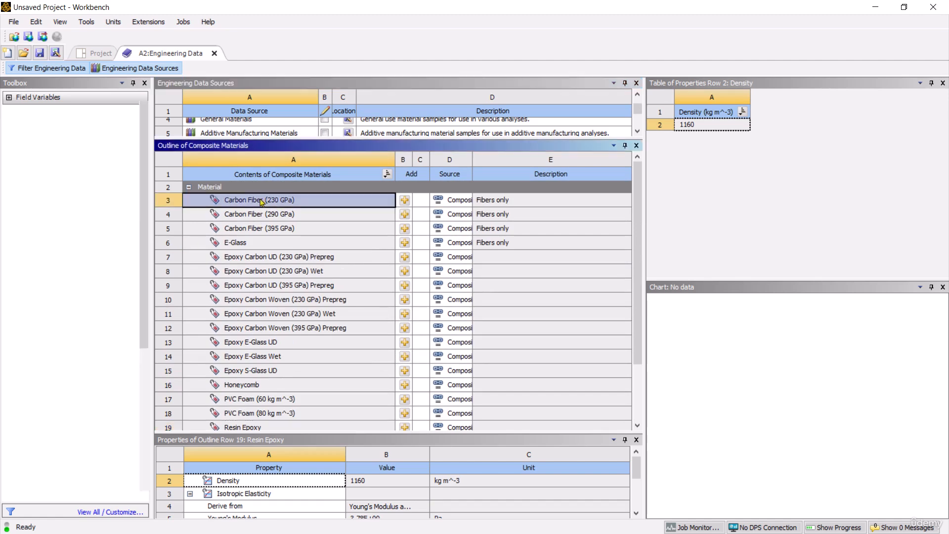
pyautogui.click(295, 218)
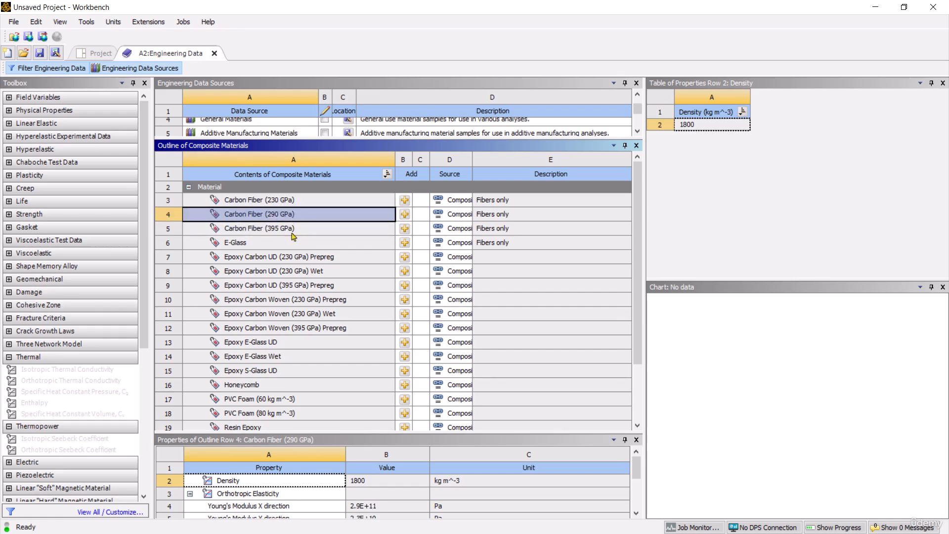
pyautogui.click(294, 230)
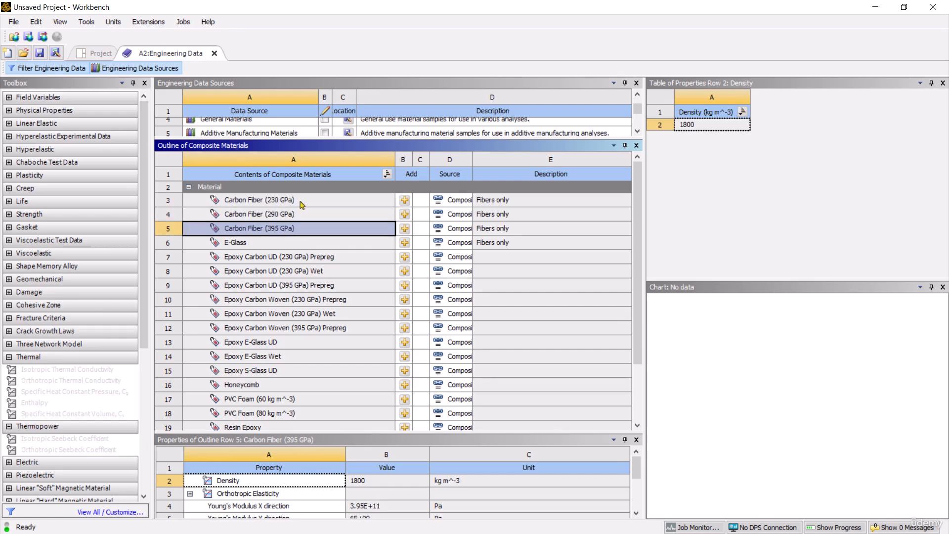
pyautogui.click(265, 248)
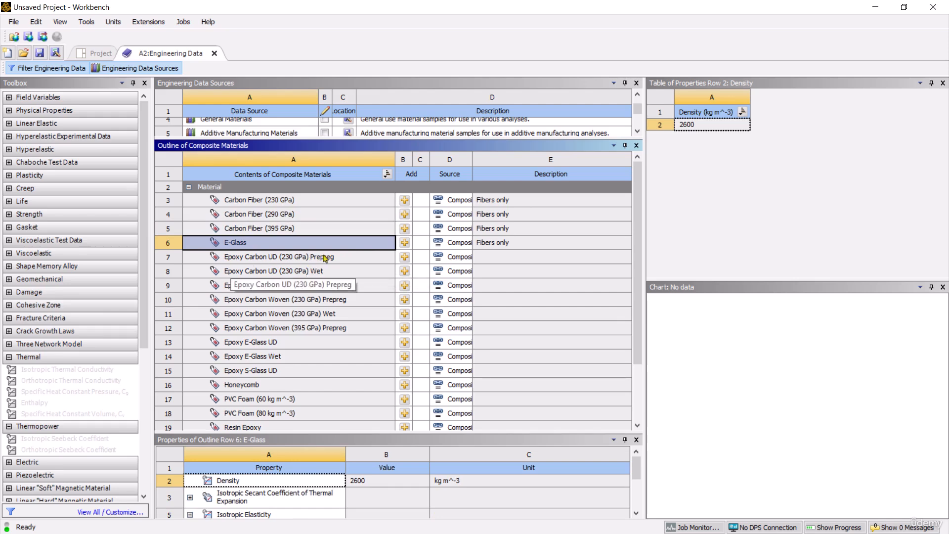
pyautogui.click(236, 301)
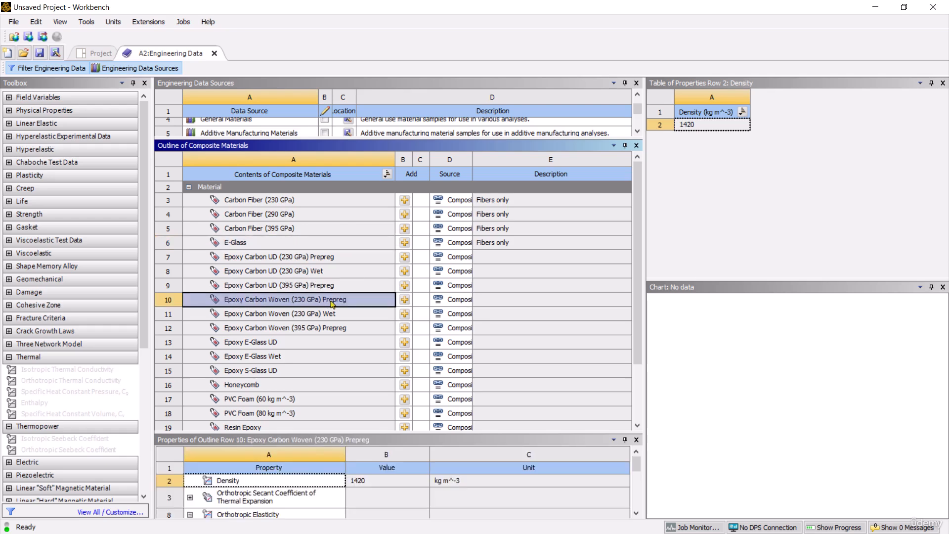
pyautogui.click(241, 344)
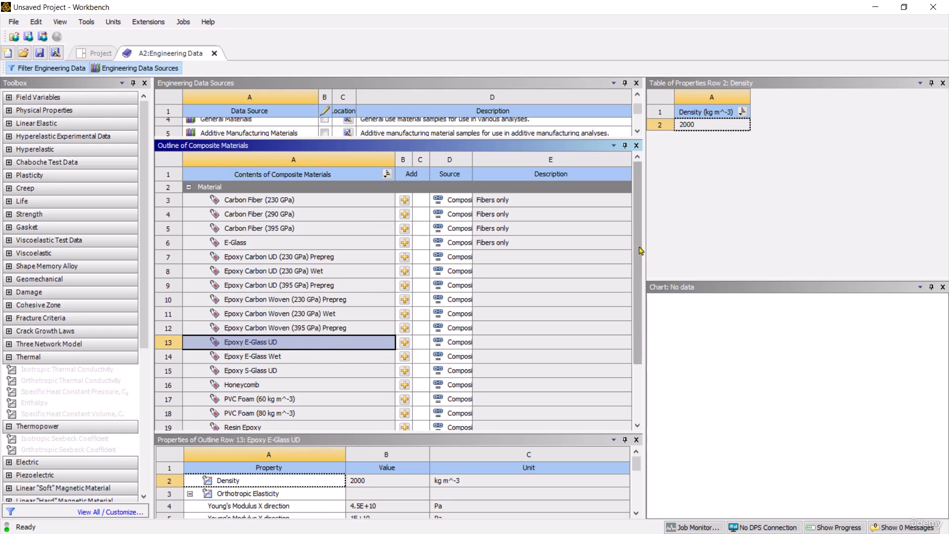
# Step: Examine the honeycomb, PVC foam and SAN foam entries further down the Composite Materials outline
pyautogui.moveTo(639, 250); pyautogui.dragTo(637, 316)
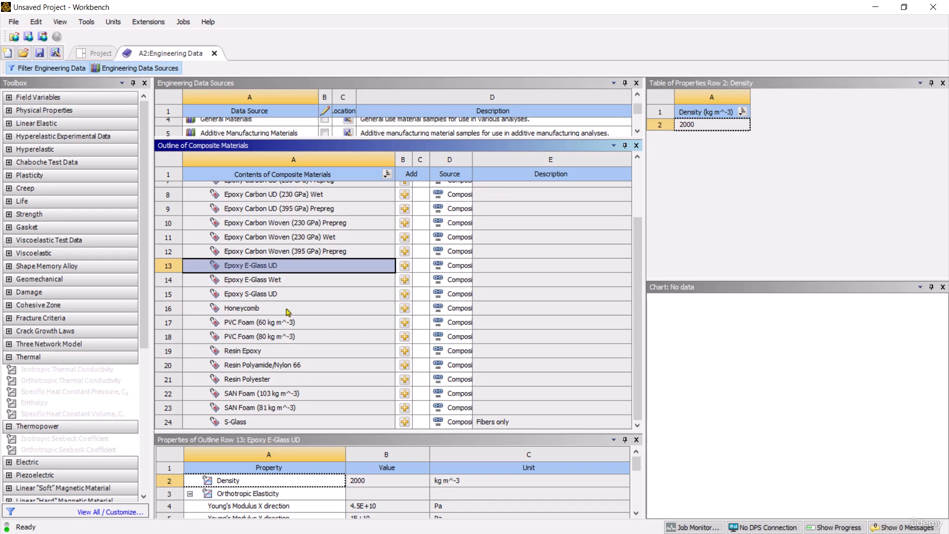
pyautogui.click(286, 310)
pyautogui.click(284, 323)
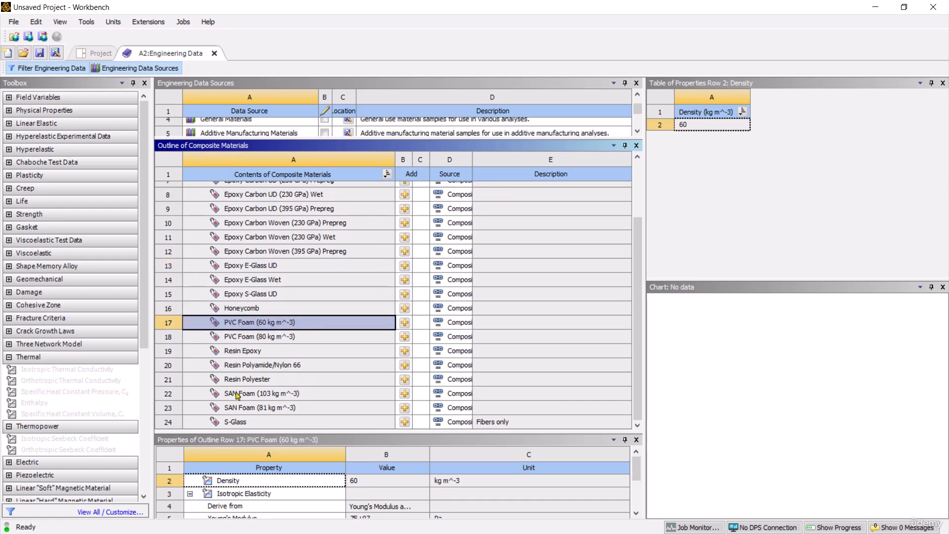
pyautogui.click(270, 394)
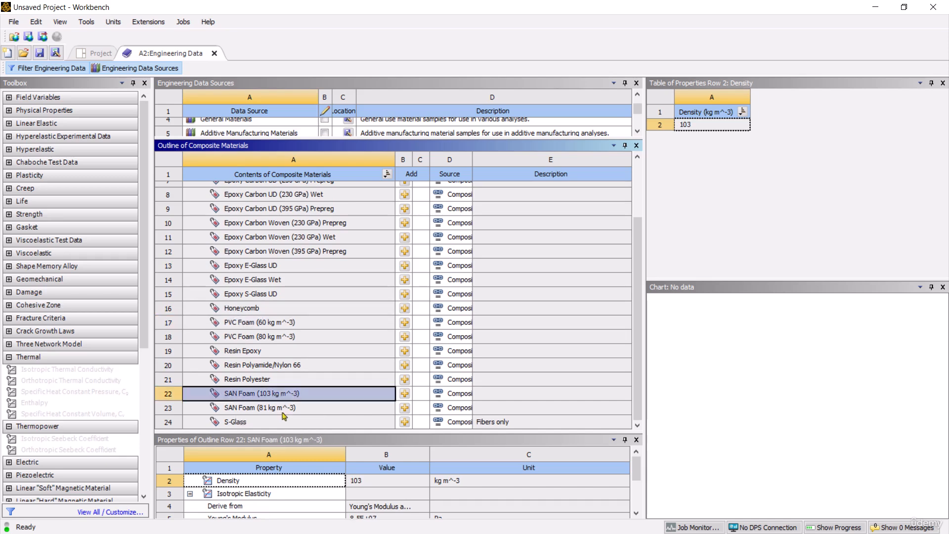
pyautogui.click(283, 412)
# Step: Add Resin Epoxy and Carbon Fiber (230 GPa) from the Composite Materials library to the system's Engineering Data
pyautogui.click(238, 350)
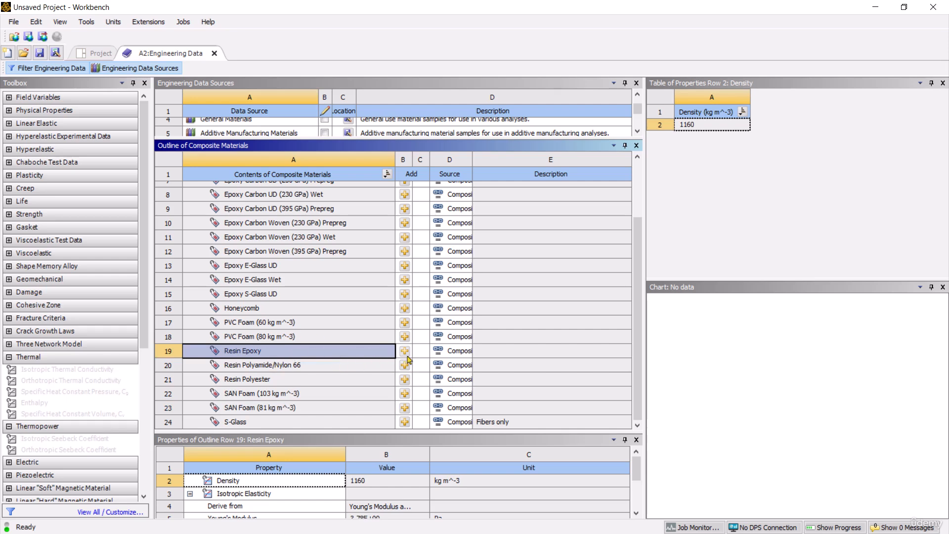
pyautogui.click(405, 351)
pyautogui.scroll(3, 638, 226)
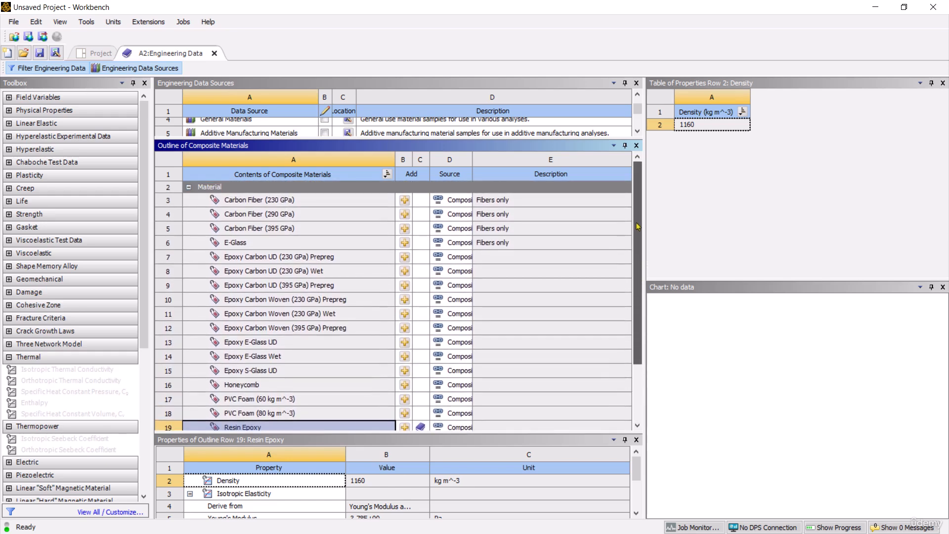
pyautogui.click(290, 202)
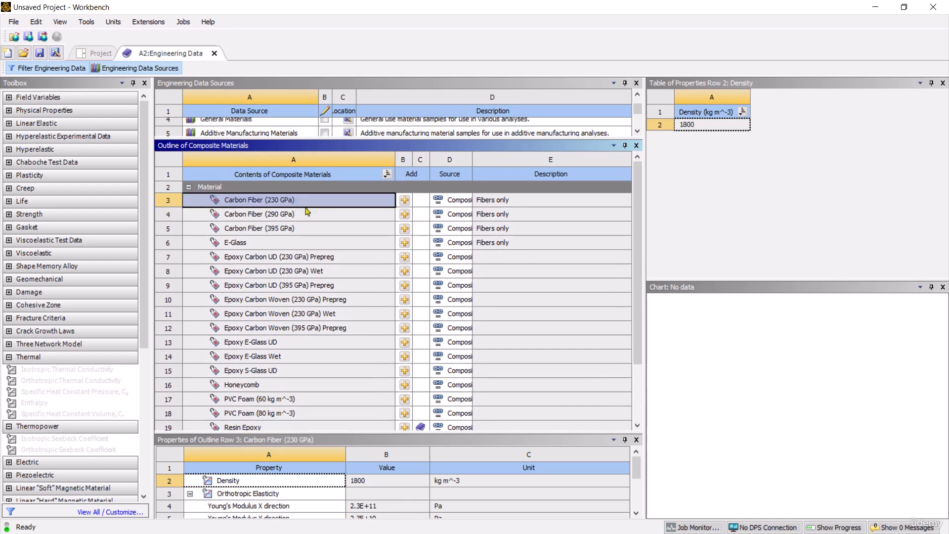
pyautogui.moveTo(314, 205); pyautogui.dragTo(405, 203)
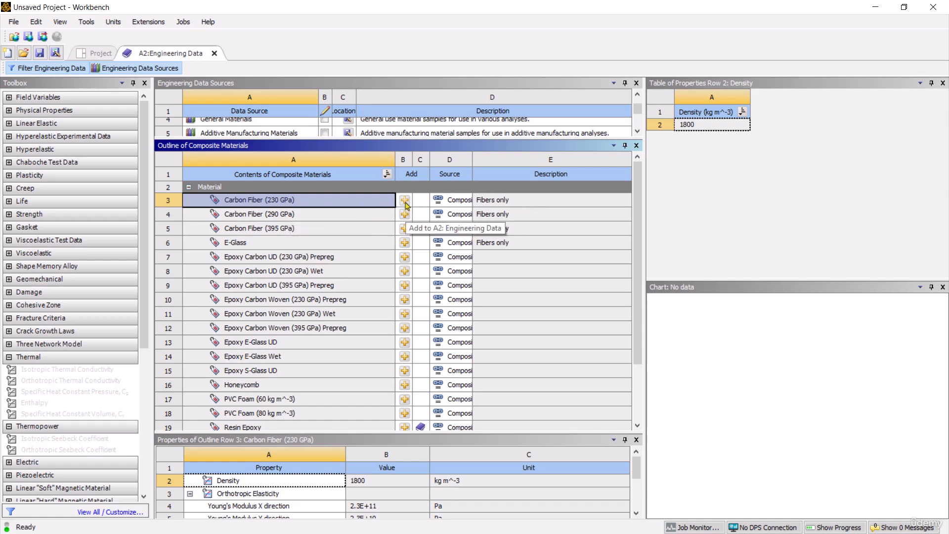
pyautogui.click(405, 201)
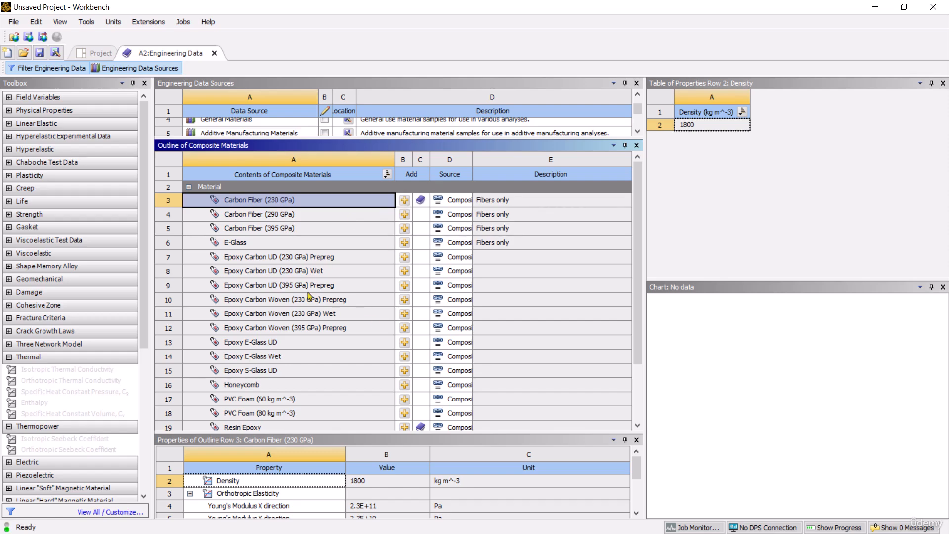
# Step: Hide the Engineering Data Sources, check the project's materials and enlarge the property table with Resin Epoxy selected
pyautogui.click(167, 70)
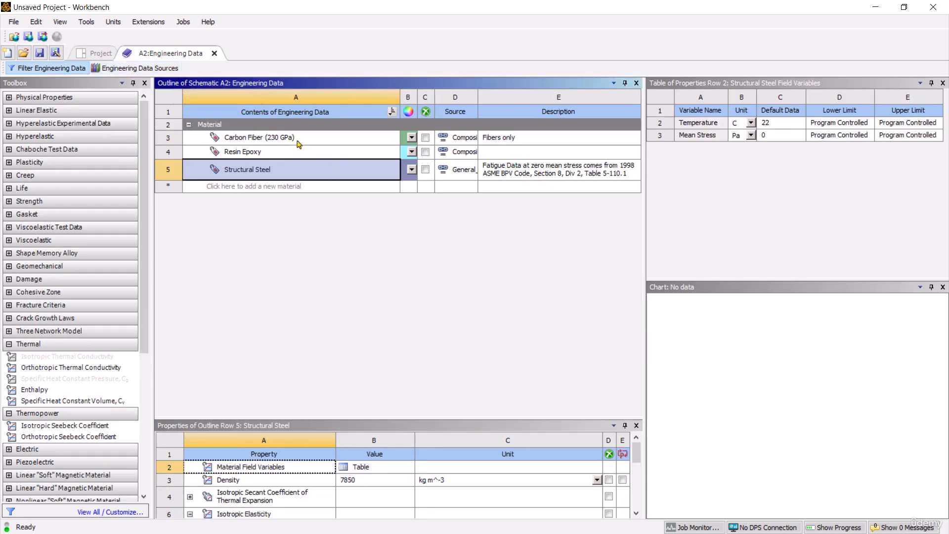
pyautogui.click(299, 144)
pyautogui.click(298, 153)
pyautogui.click(289, 174)
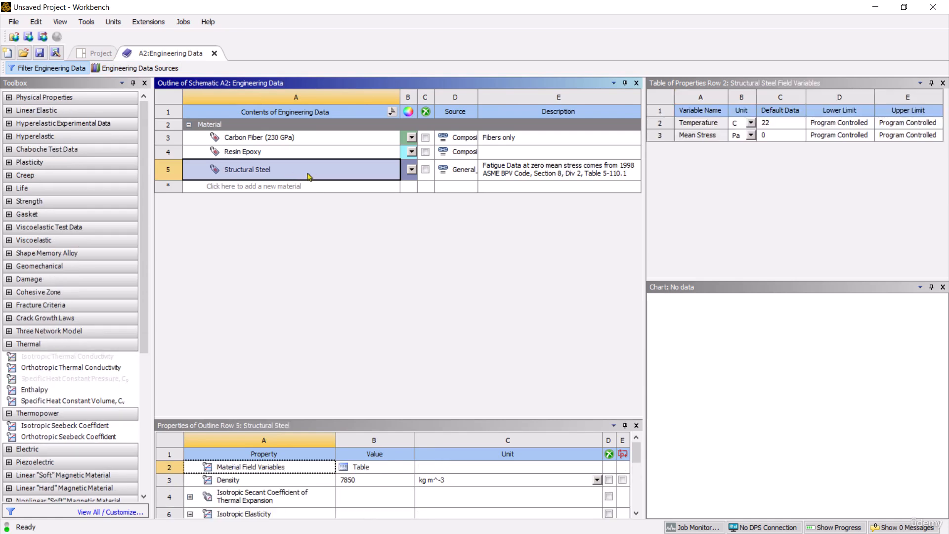
pyautogui.click(258, 152)
pyautogui.click(269, 138)
pyautogui.click(259, 152)
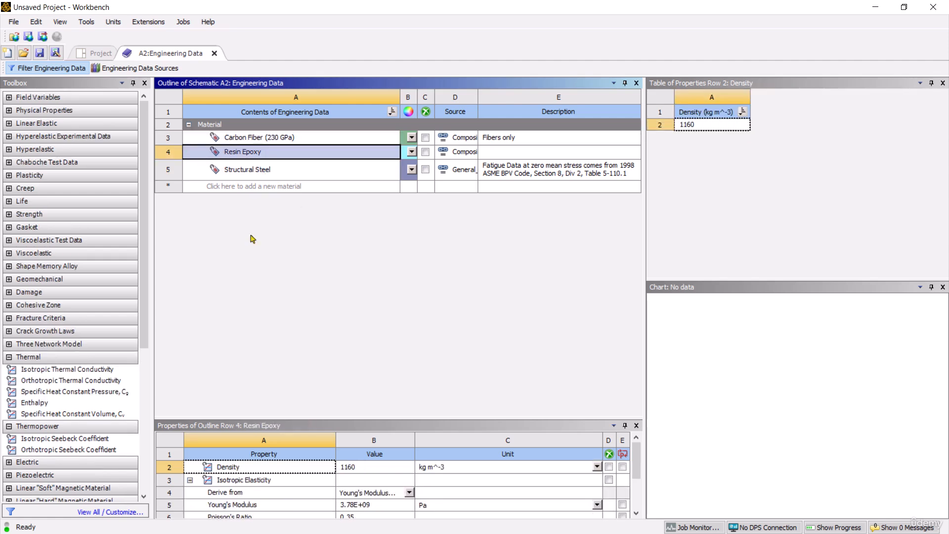
pyautogui.moveTo(282, 416); pyautogui.dragTo(318, 222)
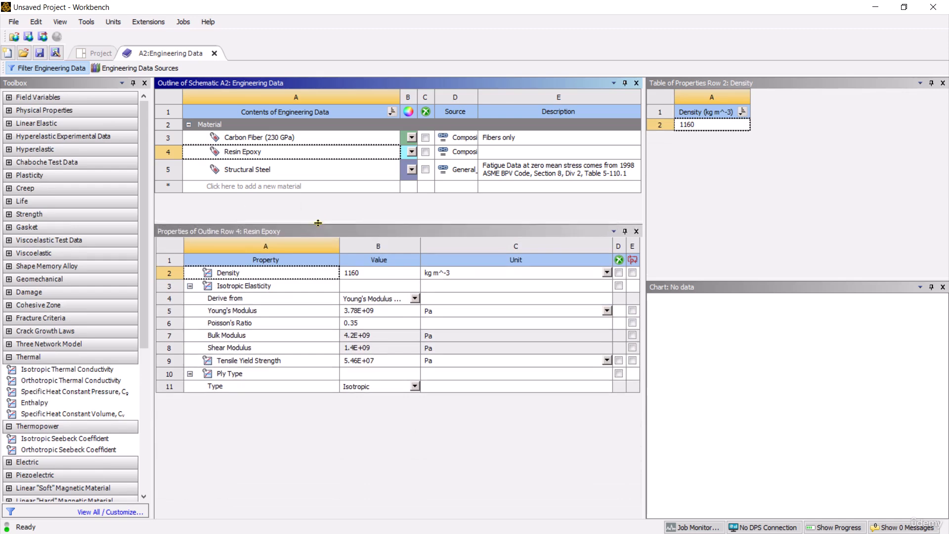
# Step: Add the Tensile Ultimate Strength property to Resin Epoxy and delete it again
pyautogui.click(8, 215)
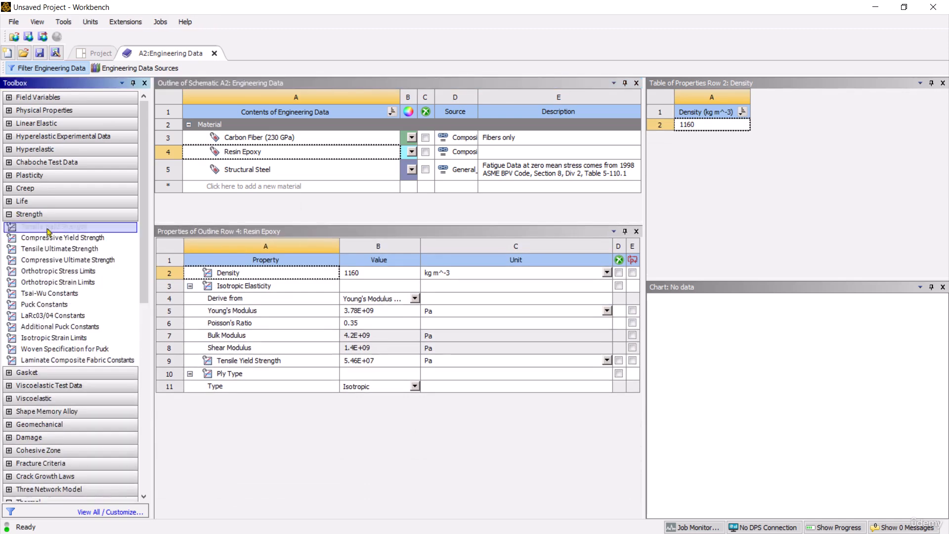
pyautogui.doubleClick(64, 254)
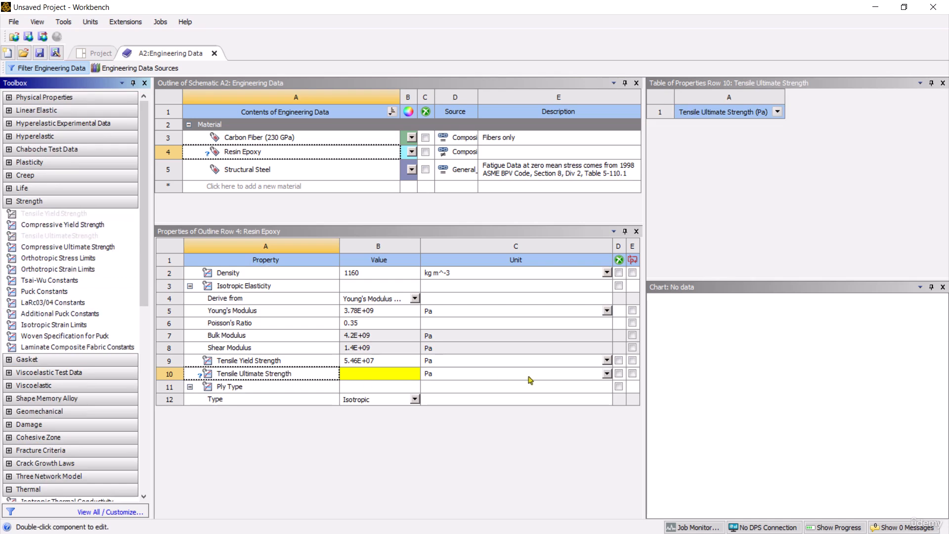
pyautogui.click(257, 378)
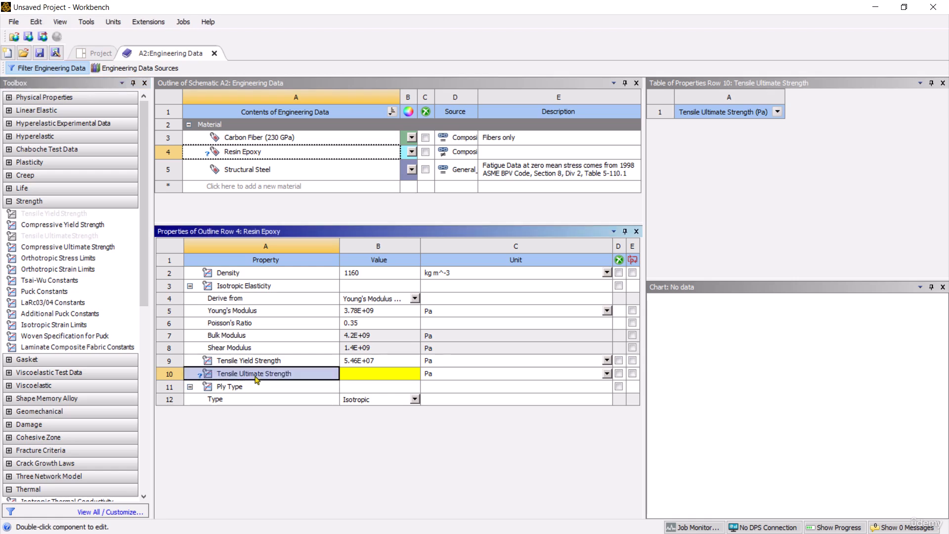
pyautogui.rightClick(257, 379)
pyautogui.click(272, 384)
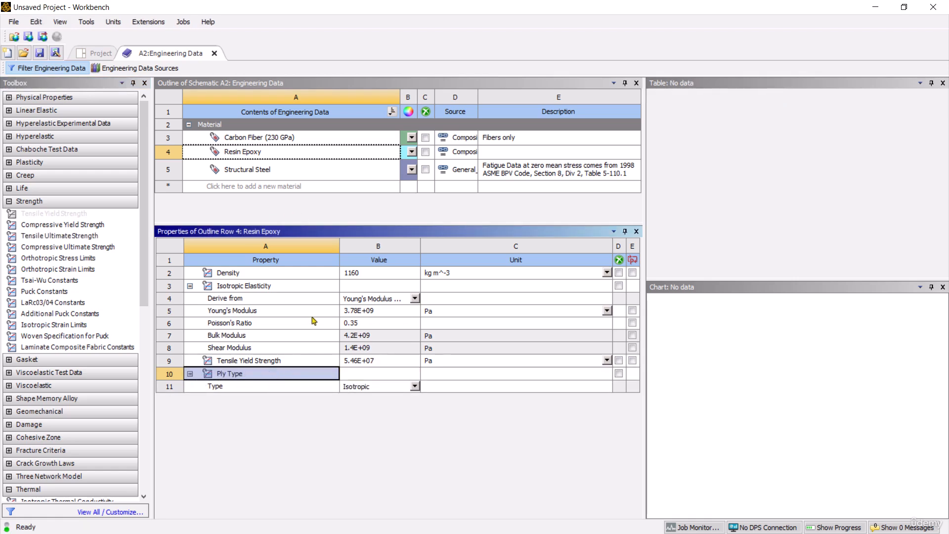
# Step: Switch to the epoxy data sheet in Acrobat and copy the product title "105 Epoxy Resin® / 205 Fast Hardener®"
pyautogui.click(271, 155)
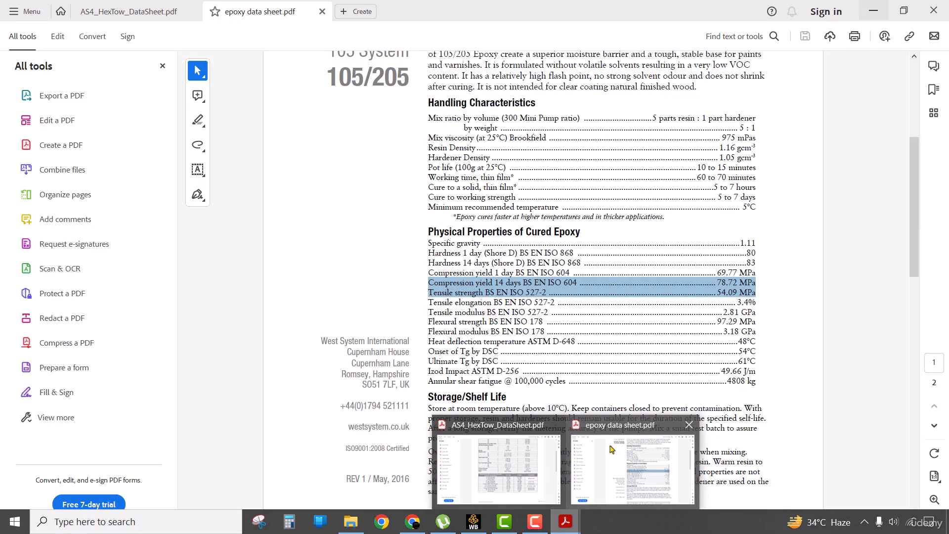
pyautogui.click(611, 449)
pyautogui.click(568, 297)
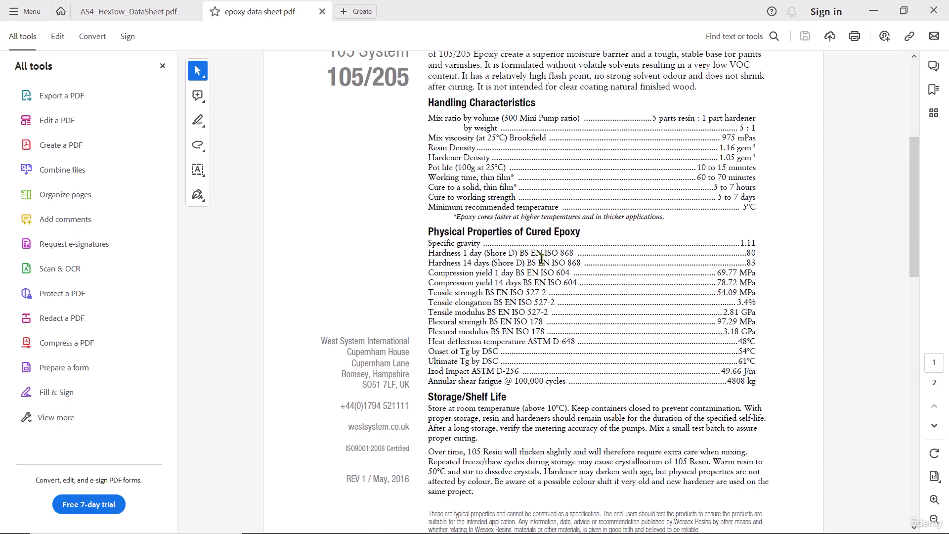
pyautogui.scroll(5, 541, 259)
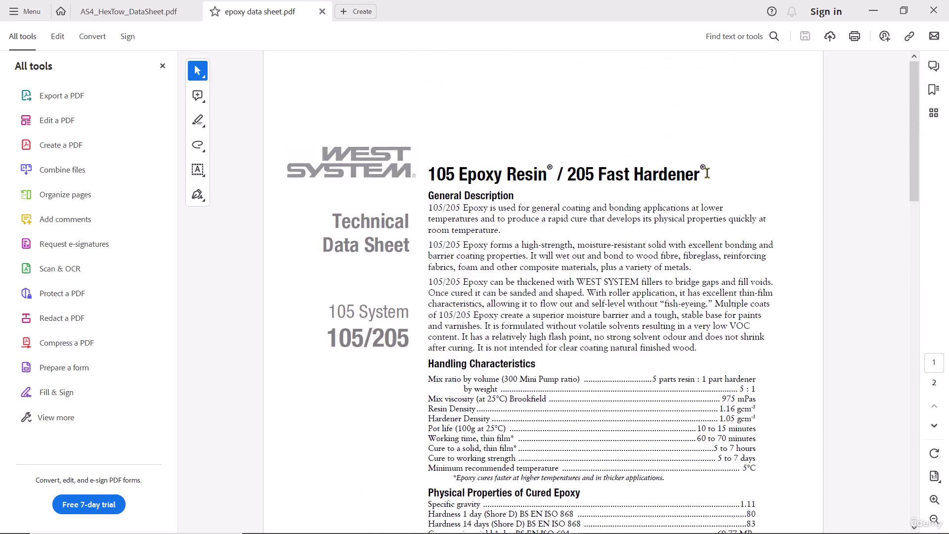
pyautogui.moveTo(708, 173); pyautogui.dragTo(429, 174)
pyautogui.rightClick(437, 180)
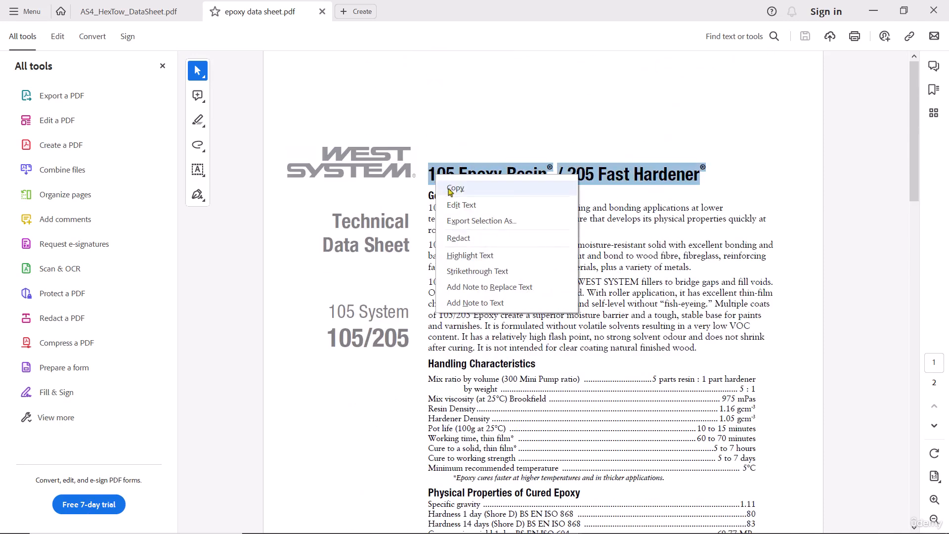
pyautogui.click(454, 189)
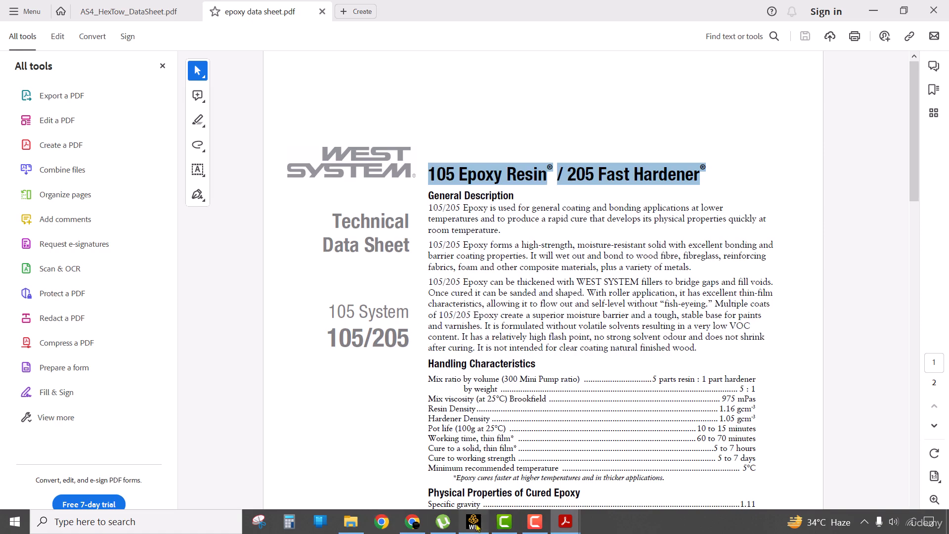
# Step: Return to Workbench and rename the Resin Epoxy material as "105 Epoxy Resin® / 205 Fast Hardener®" using the copied title
pyautogui.click(475, 525)
pyautogui.click(249, 156)
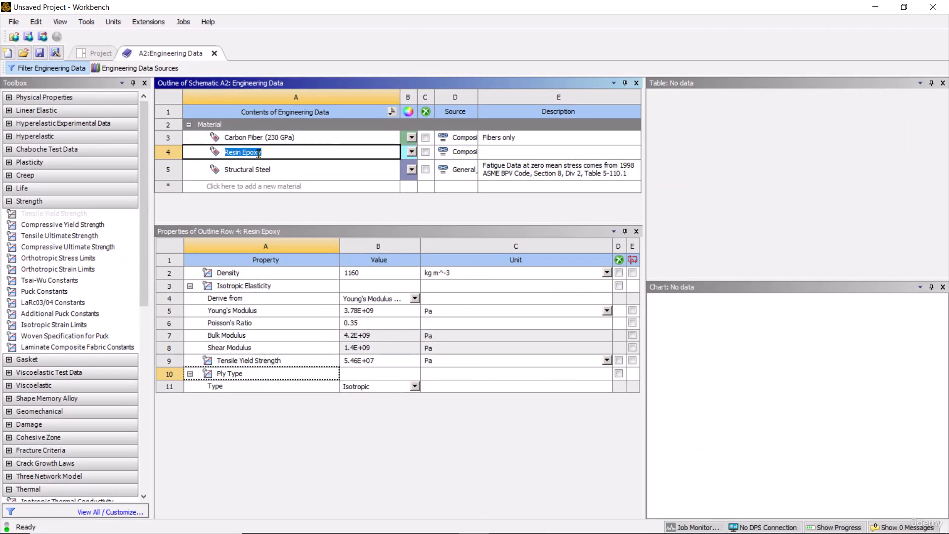
pyautogui.hotkey('ctrl', 'v')
pyautogui.press('Return')
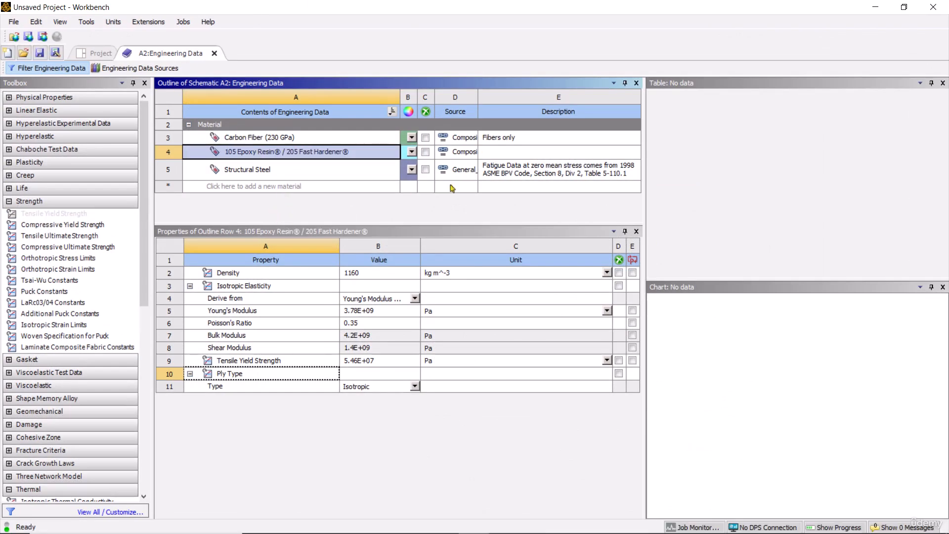
# Step: Look up the tensile modulus under the cured epoxy's physical properties in the epoxy data sheet
pyautogui.click(875, 7)
pyautogui.scroll(-5, 699, 312)
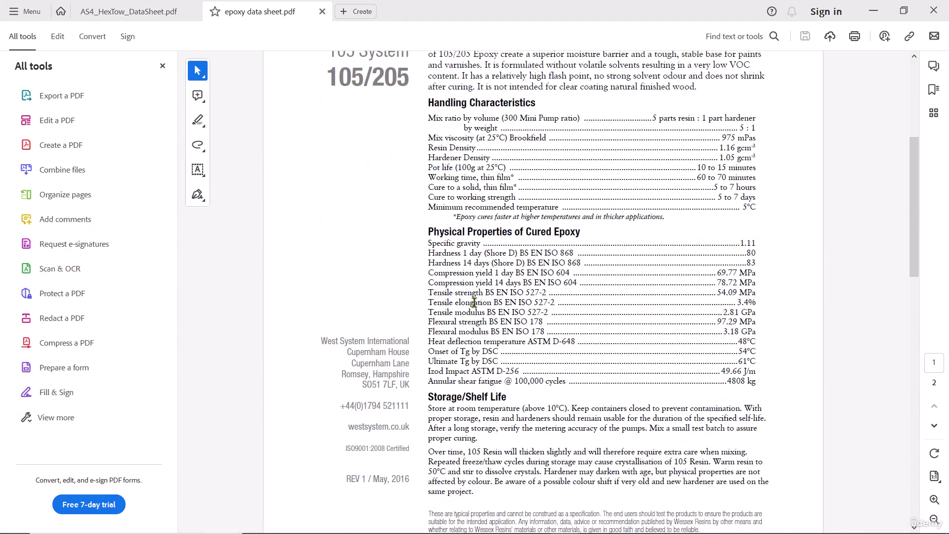
pyautogui.moveTo(760, 317); pyautogui.dragTo(722, 315)
pyautogui.click(751, 322)
# Step: Switch to Workbench and set the epoxy material's Young's Modulus to 2.81 GPa
pyautogui.click(473, 526)
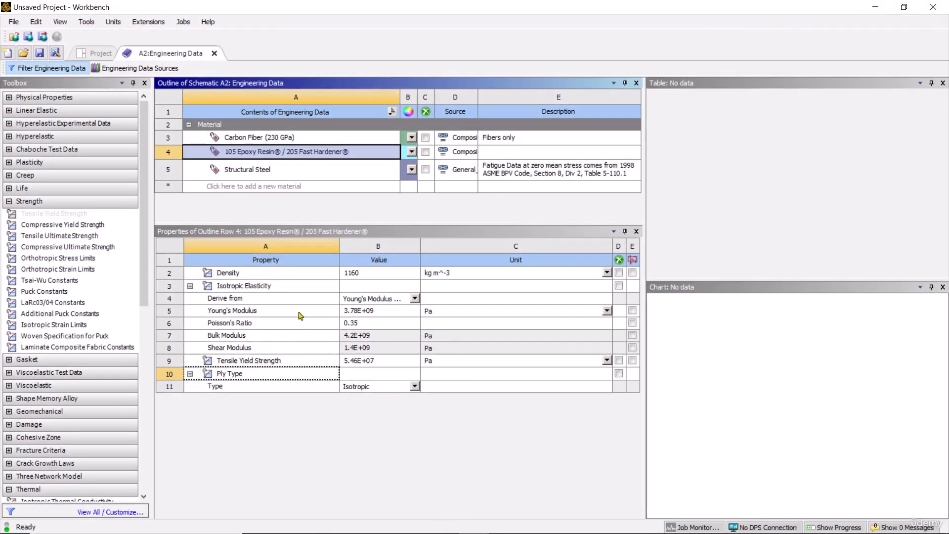
pyautogui.click(445, 316)
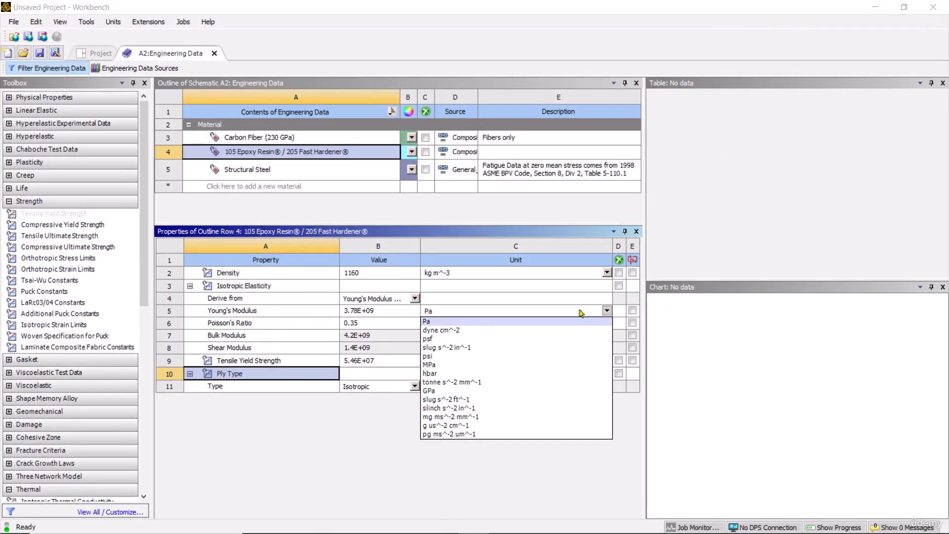
pyautogui.click(429, 391)
pyautogui.click(356, 313)
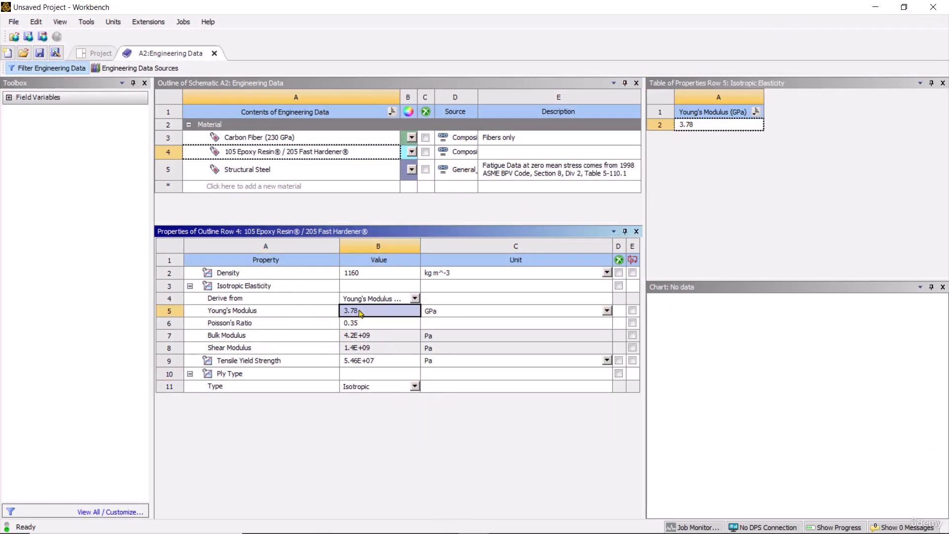
pyautogui.write('2')
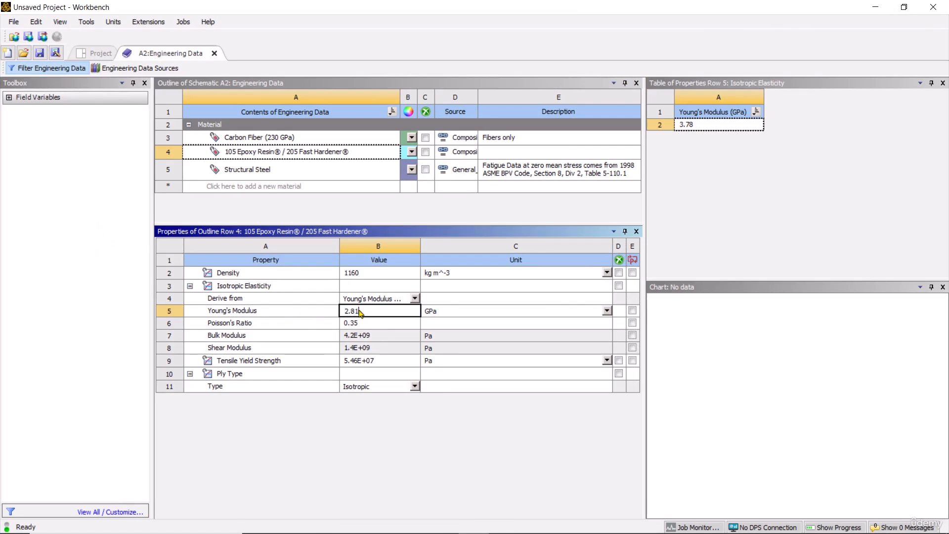
pyautogui.write('.81')
pyautogui.press('Return')
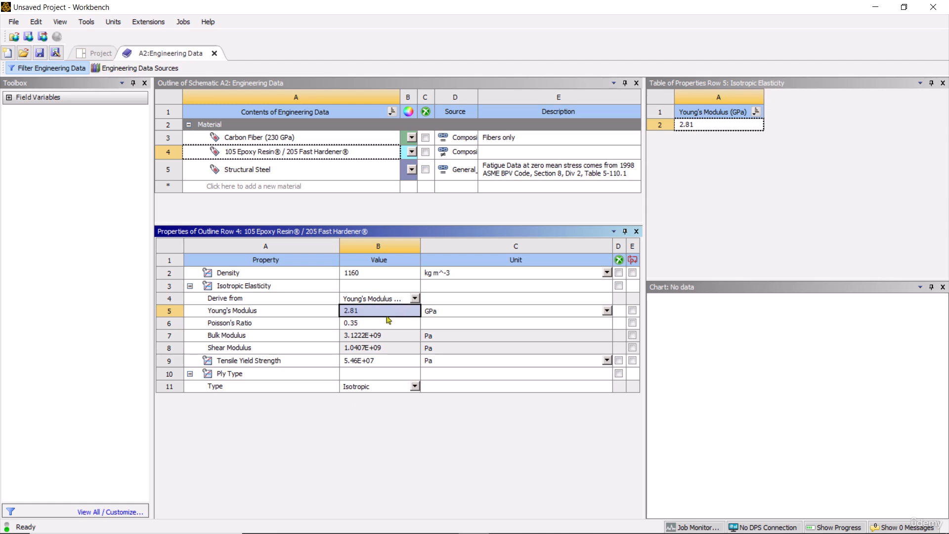
# Step: Switch to the epoxy data sheet in Acrobat and look up the cured epoxy's tensile strength
pyautogui.moveTo(322, 533)
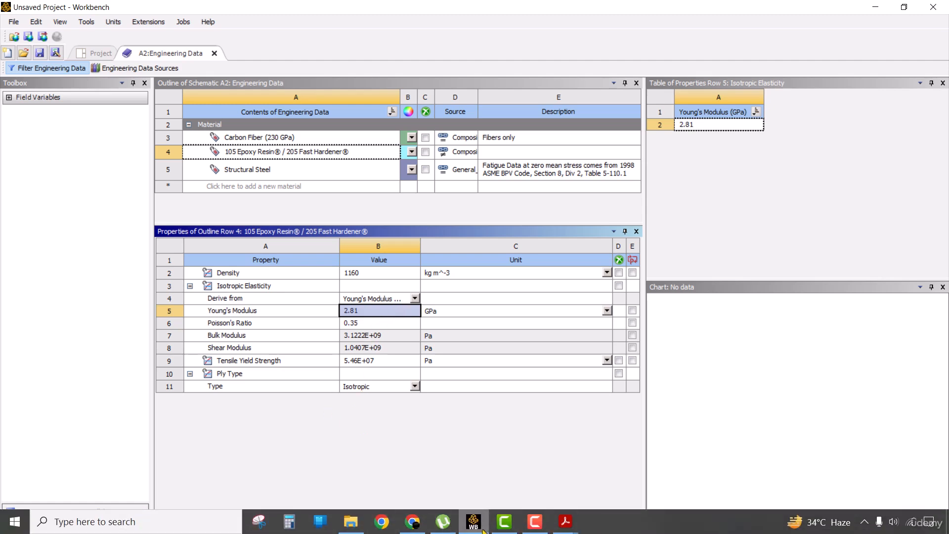
pyautogui.click(566, 522)
pyautogui.click(613, 488)
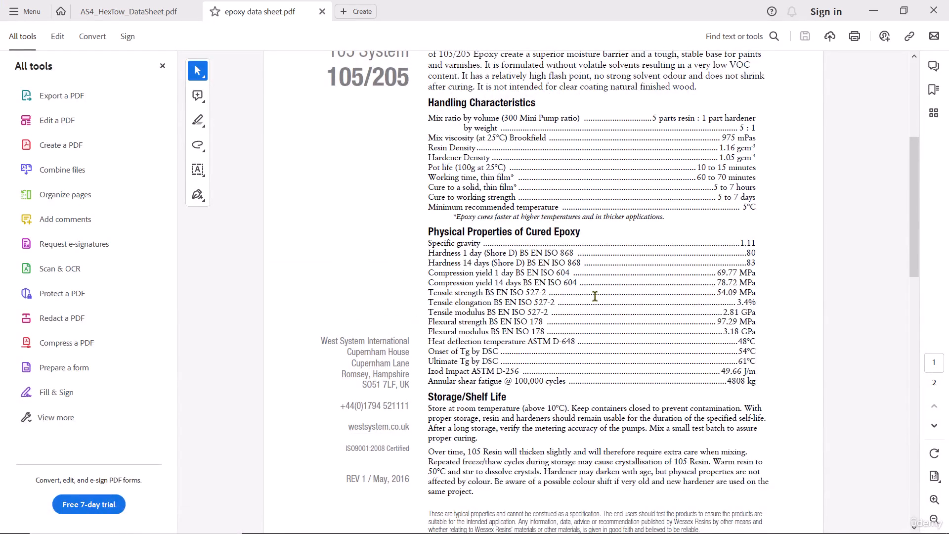
pyautogui.moveTo(756, 299); pyautogui.dragTo(723, 289)
pyautogui.click(712, 320)
# Step: Return to Workbench and set the epoxy material's Tensile Yield Strength to 54 MPa
pyautogui.click(877, 11)
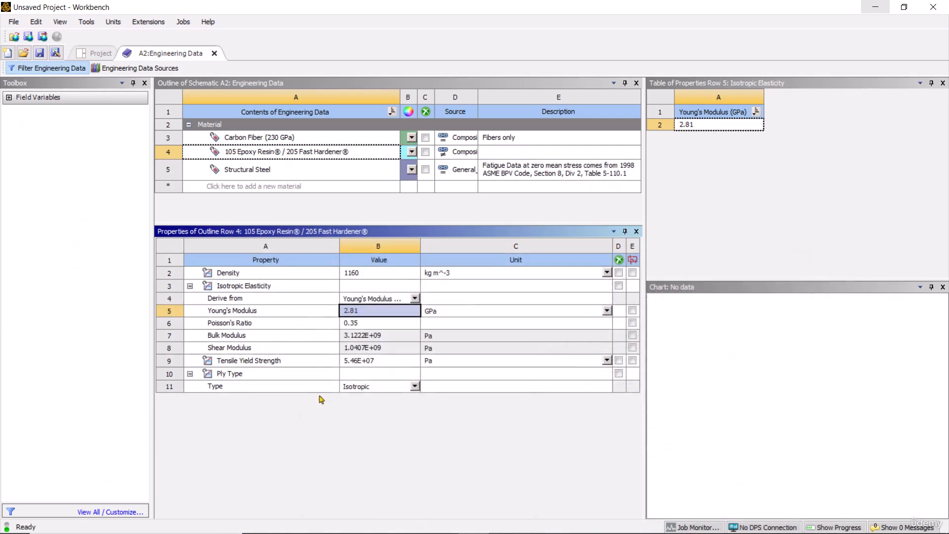
pyautogui.click(246, 361)
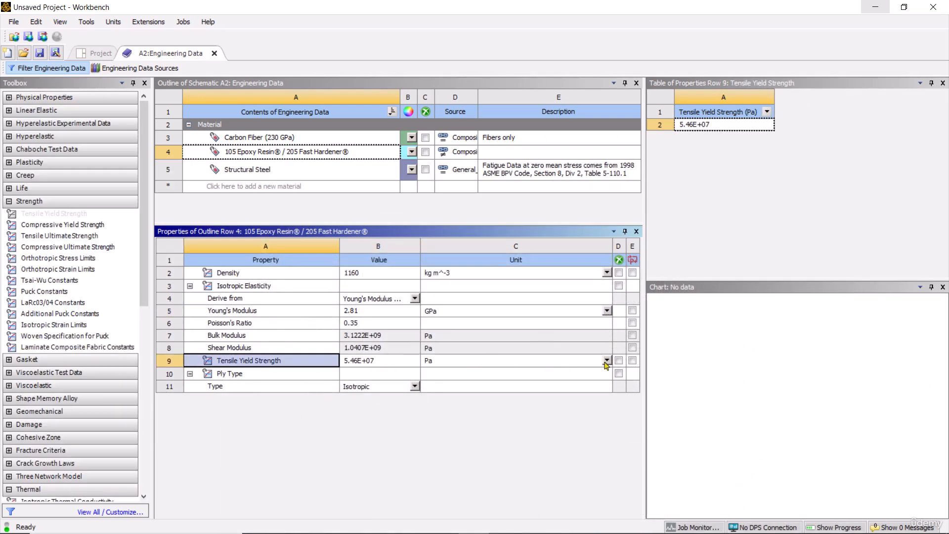
pyautogui.click(606, 361)
pyautogui.click(494, 419)
pyautogui.click(359, 360)
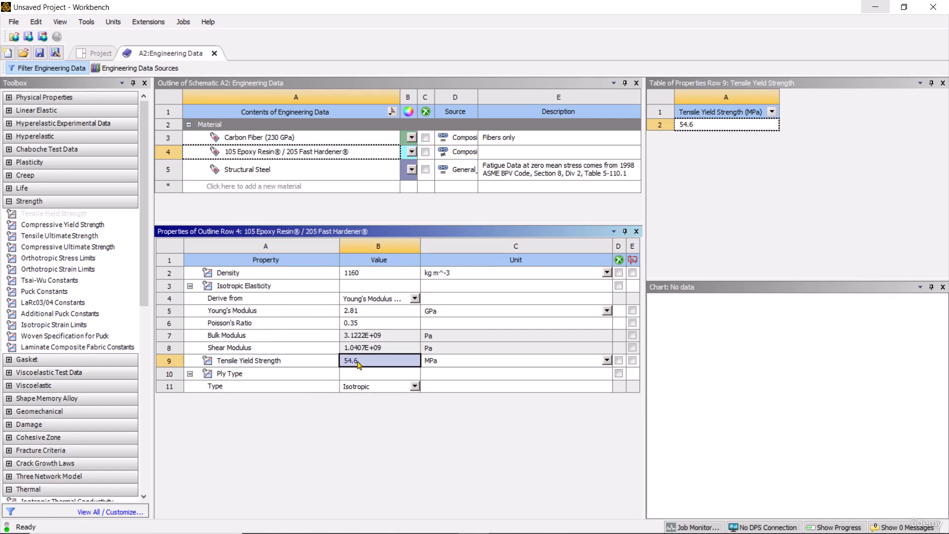
pyautogui.click(360, 363)
pyautogui.press('Return')
pyautogui.click(362, 362)
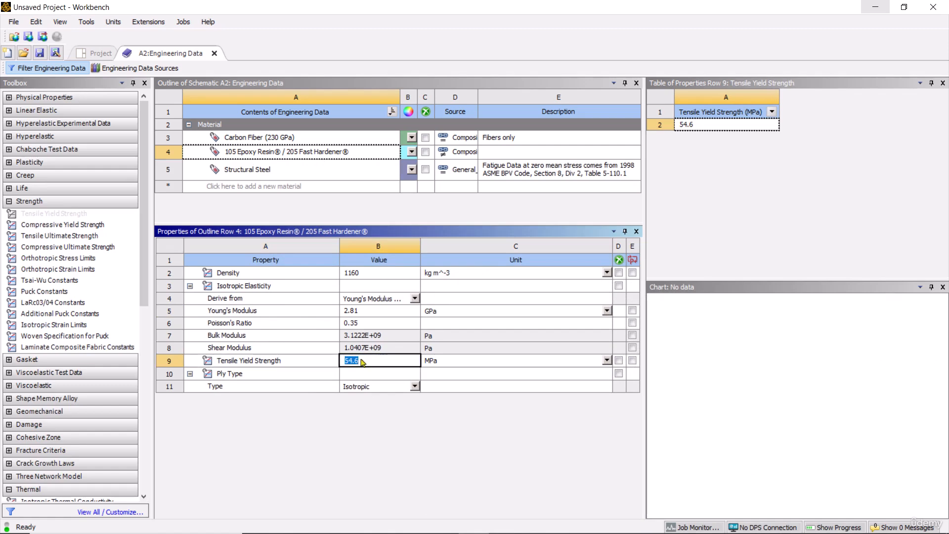
pyautogui.write('54')
pyautogui.press('Return')
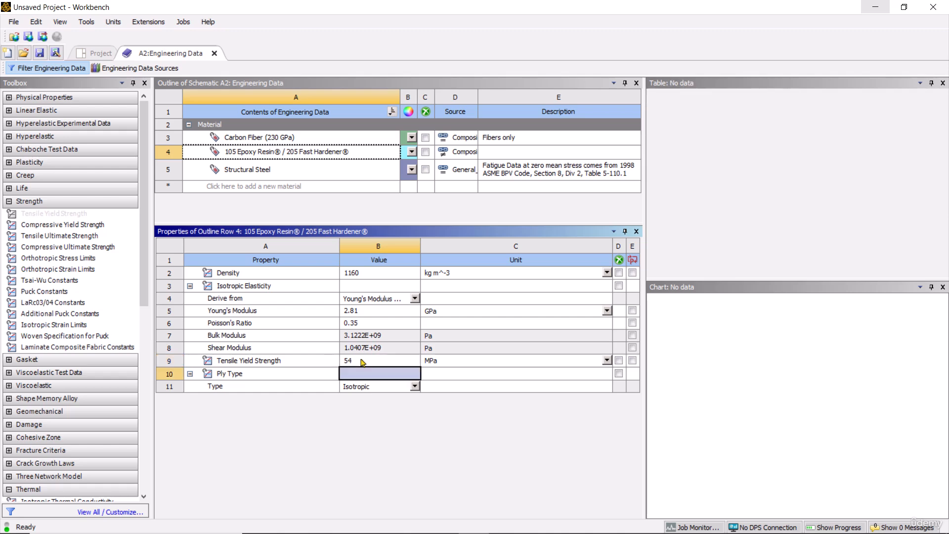
pyautogui.click(253, 361)
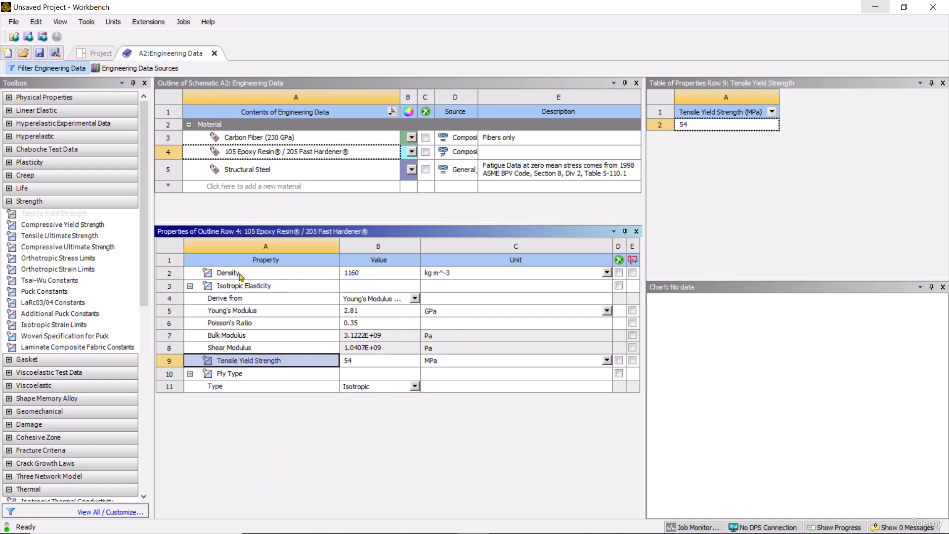
pyautogui.click(360, 326)
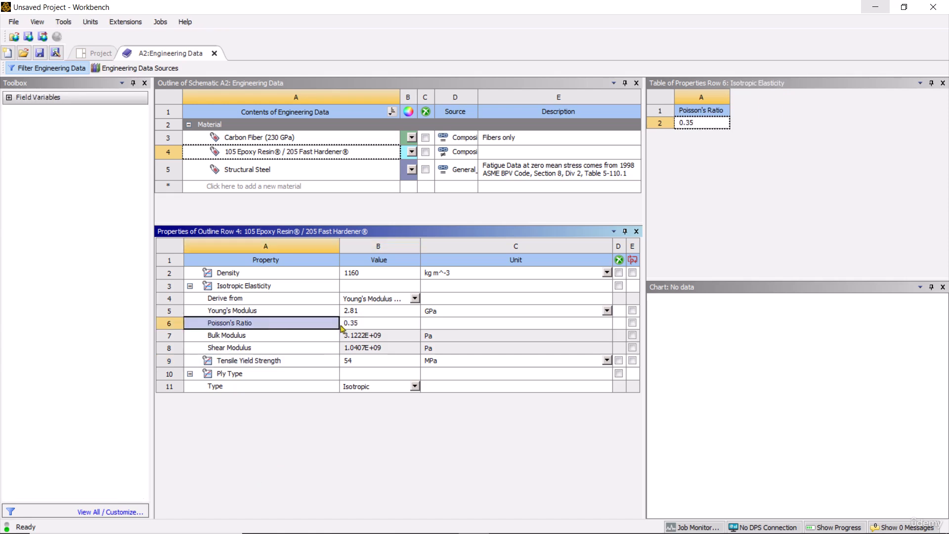
# Step: Select the Carbon Fiber (230 GPa) material, switch to the AS4 HexTow data sheet in Acrobat and copy the product name "HexTow® AS4 carbon fiber"
pyautogui.click(263, 142)
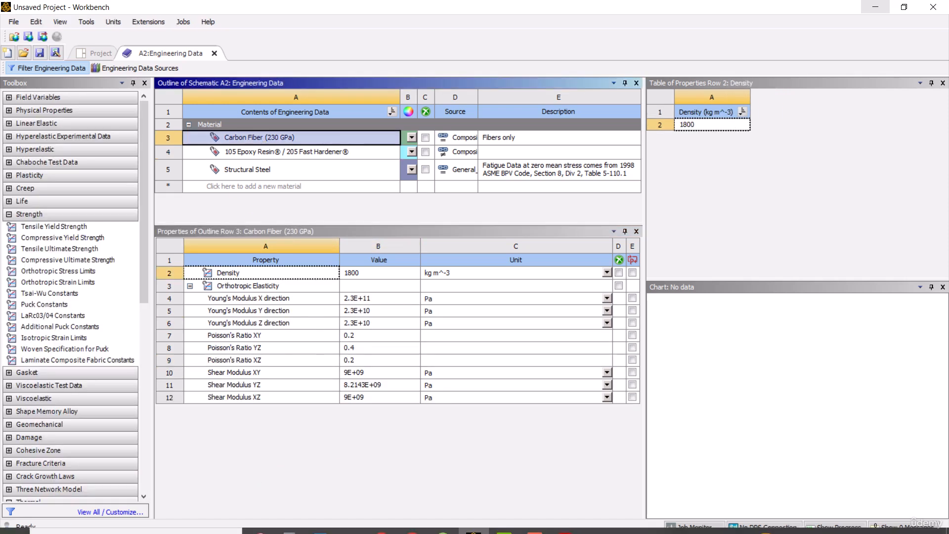
pyautogui.moveTo(565, 521)
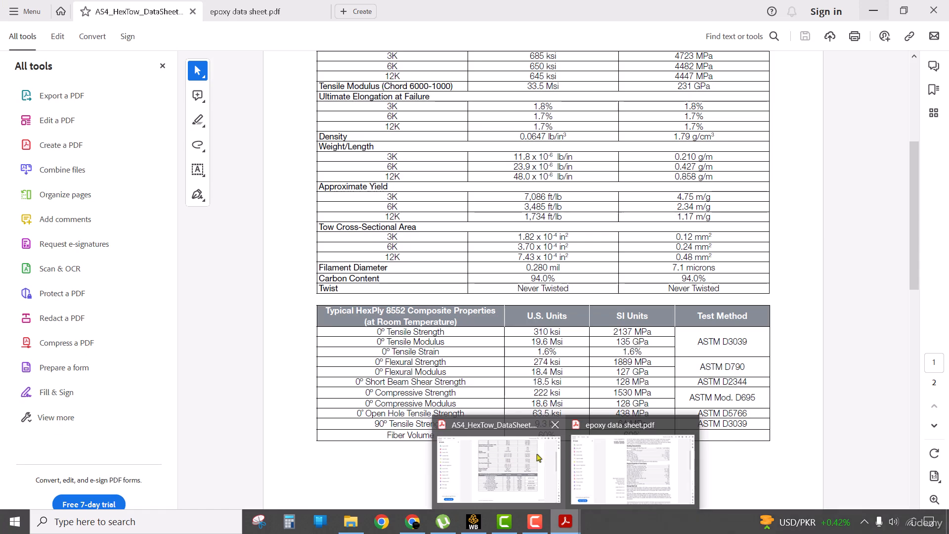
pyautogui.click(498, 469)
pyautogui.scroll(5, 414, 241)
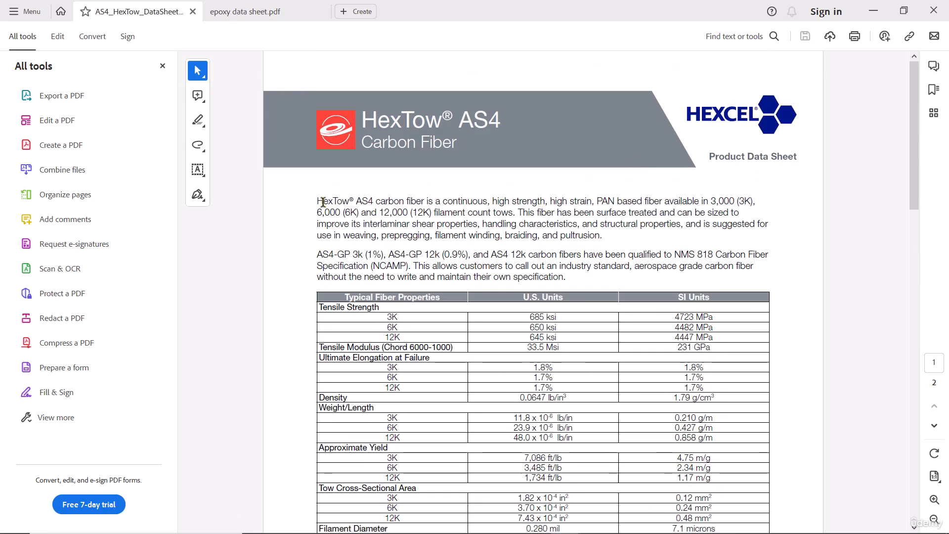
pyautogui.moveTo(317, 201); pyautogui.dragTo(425, 202)
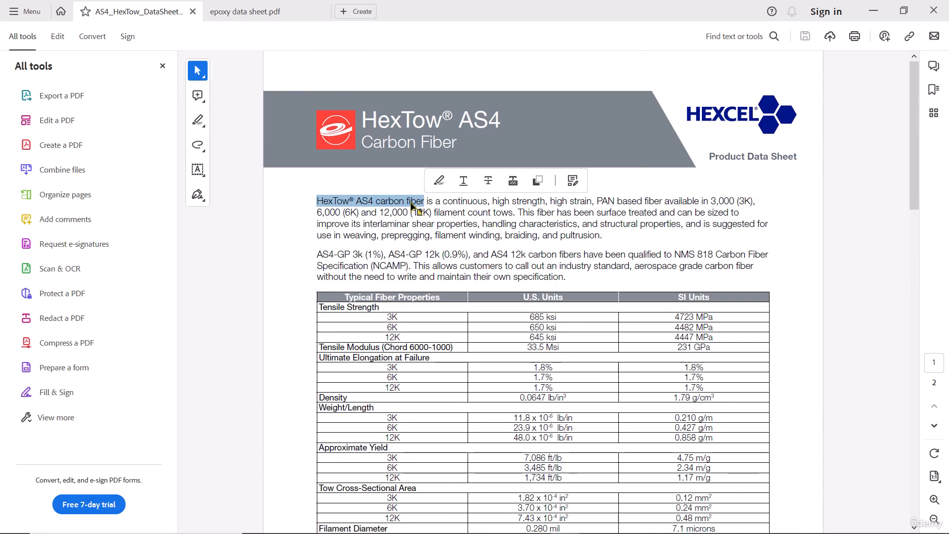
pyautogui.rightClick(424, 203)
pyautogui.click(435, 214)
# Step: Return to Workbench and rename the Carbon Fiber (230 GPa) material as "HexTow® AS4 carbon fiber UD" using the copied name
pyautogui.click(879, 9)
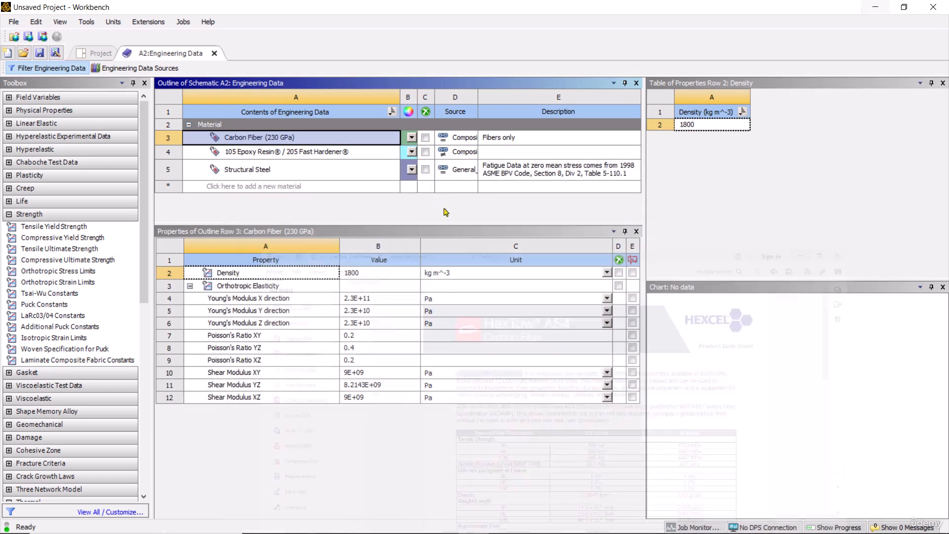
pyautogui.click(277, 139)
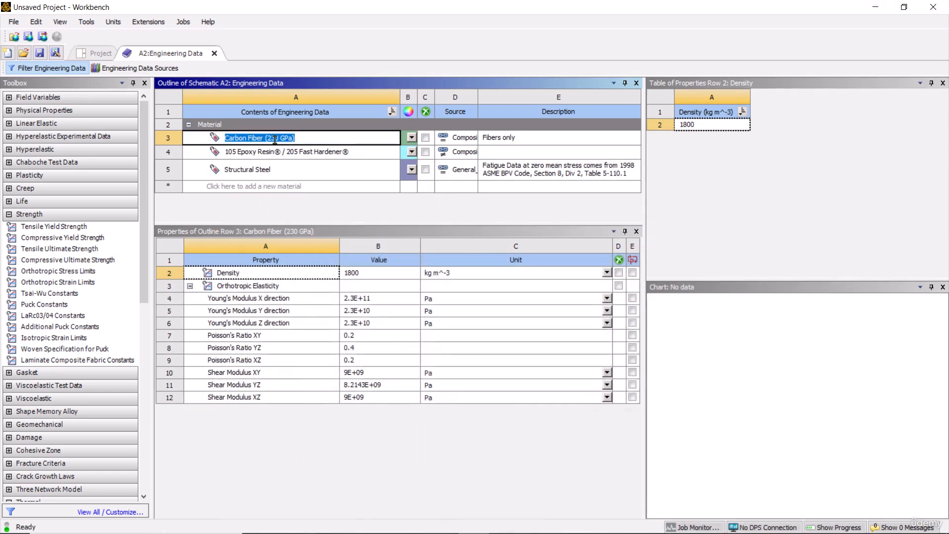
pyautogui.hotkey('ctrl', 'v')
pyautogui.press('Return')
pyautogui.click(308, 140)
pyautogui.click(308, 138)
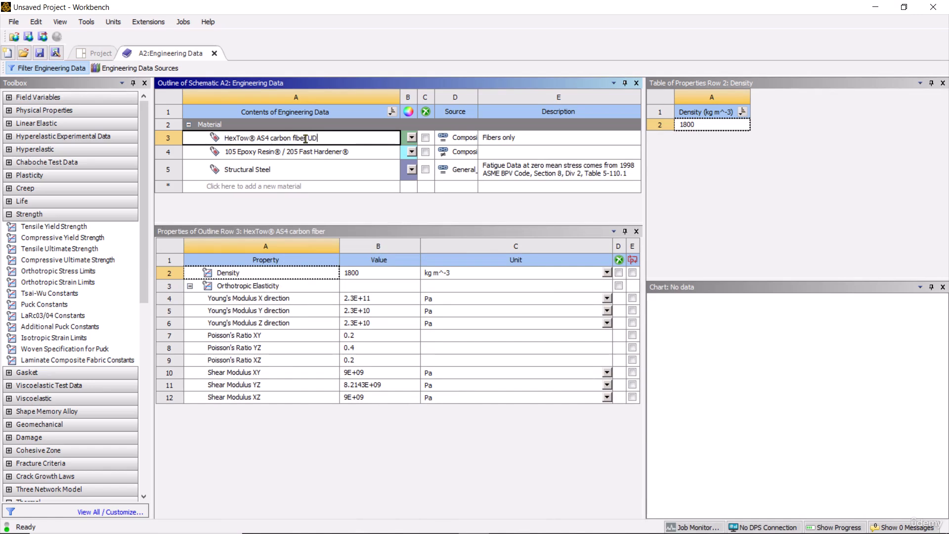
pyautogui.write('UD')
pyautogui.press('Return')
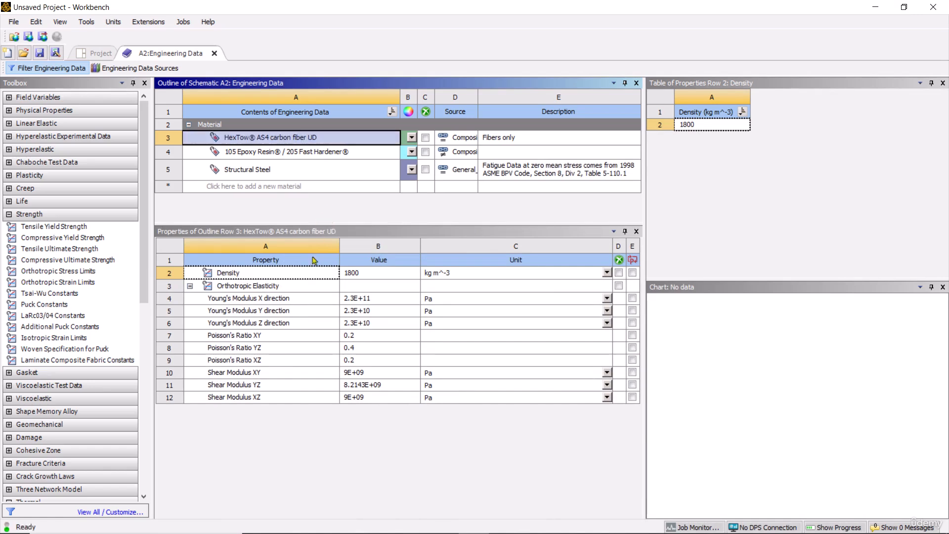
# Step: Change the carbon fiber's Young's Modulus X direction unit to GPa and look up the 0° tensile modulus in the AS4 HexTow data sheet in Acrobat
pyautogui.click(606, 298)
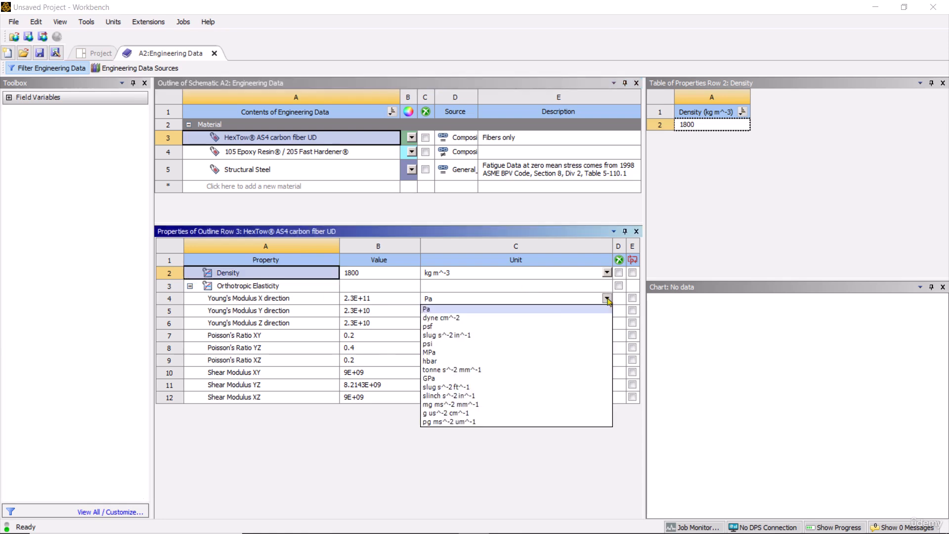
pyautogui.click(452, 379)
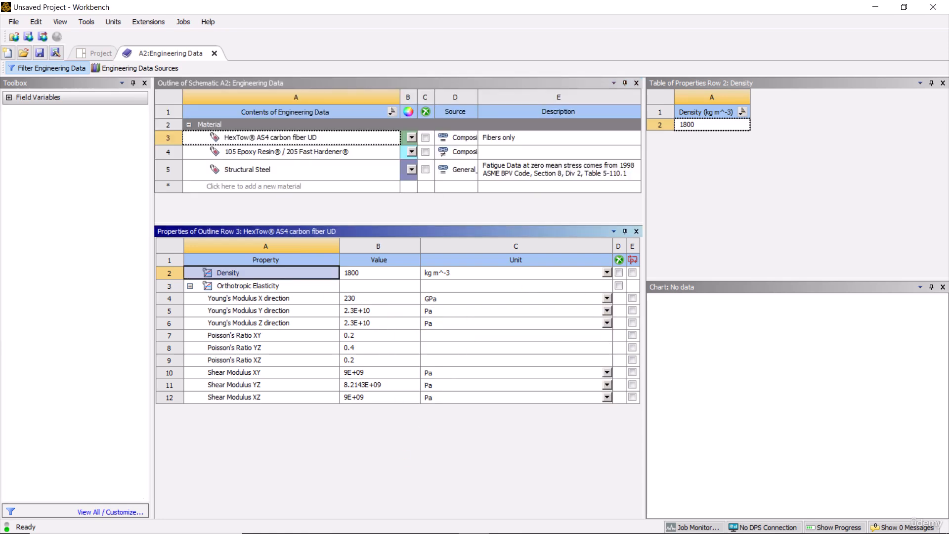
pyautogui.moveTo(349, 532)
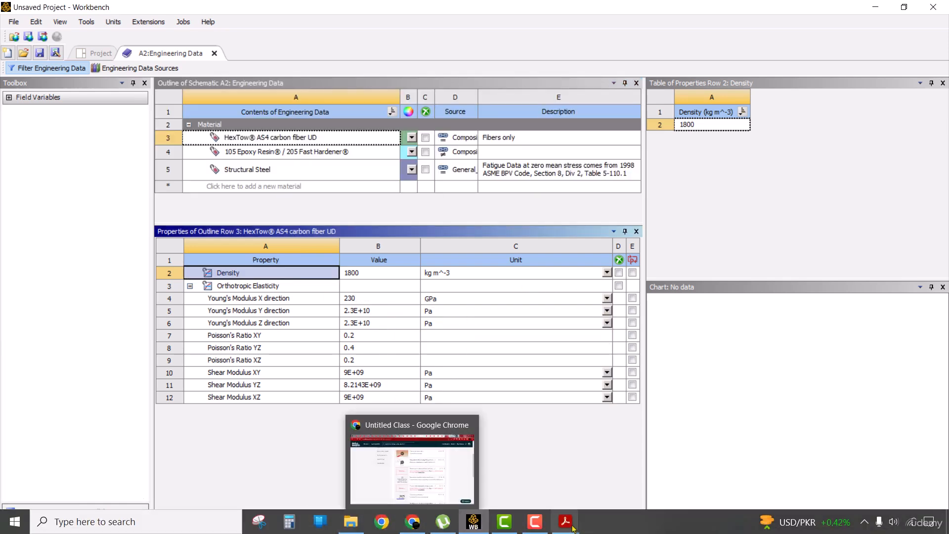
pyautogui.moveTo(565, 522)
pyautogui.click(535, 476)
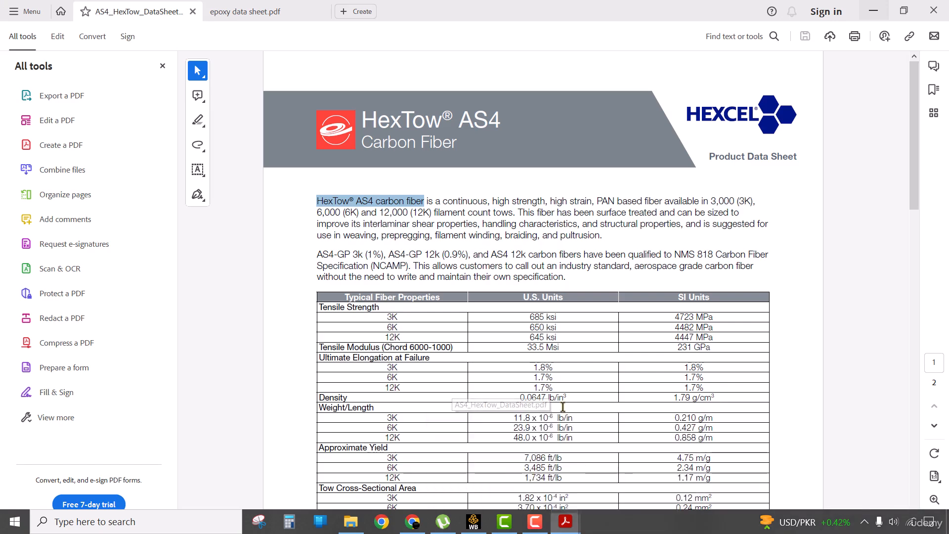
pyautogui.scroll(-10, 610, 372)
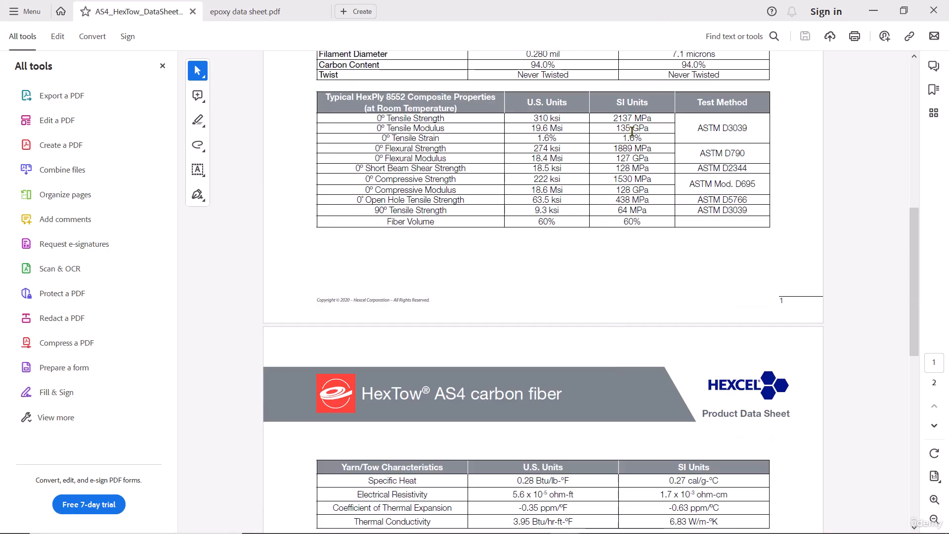
pyautogui.moveTo(659, 118); pyautogui.dragTo(612, 128)
pyautogui.click(600, 148)
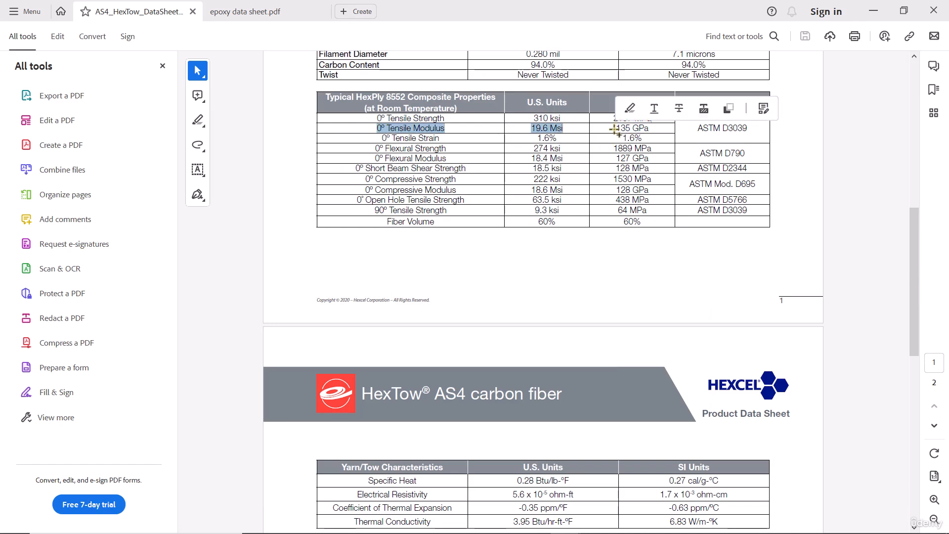
pyautogui.click(616, 135)
# Step: Return to Workbench and set the carbon fiber's Young's Modulus X direction to 135 GPa
pyautogui.click(883, 11)
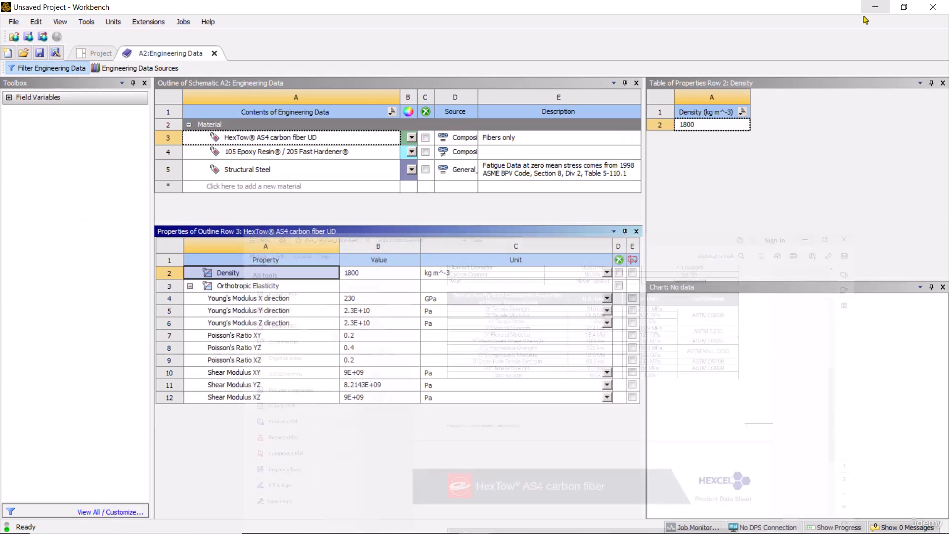
pyautogui.click(357, 300)
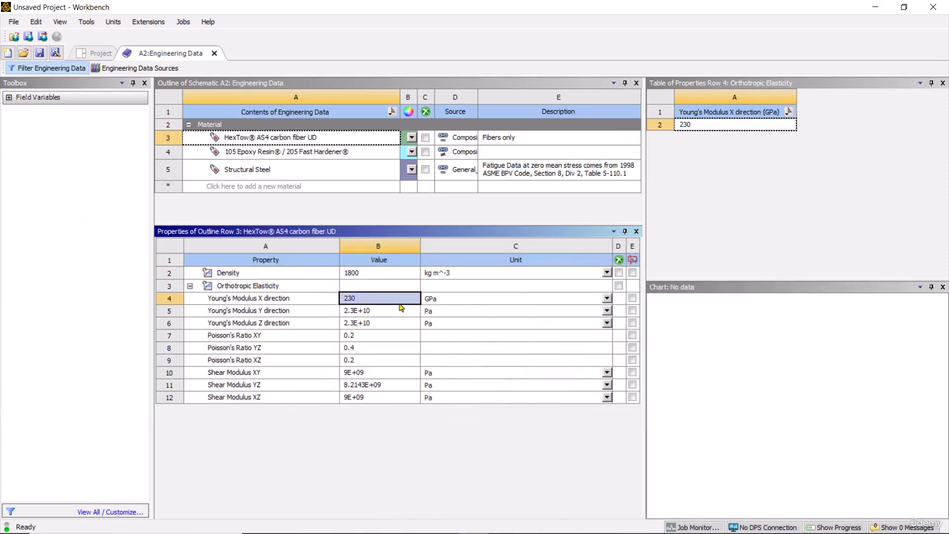
pyautogui.doubleClick(371, 299)
pyautogui.write('135')
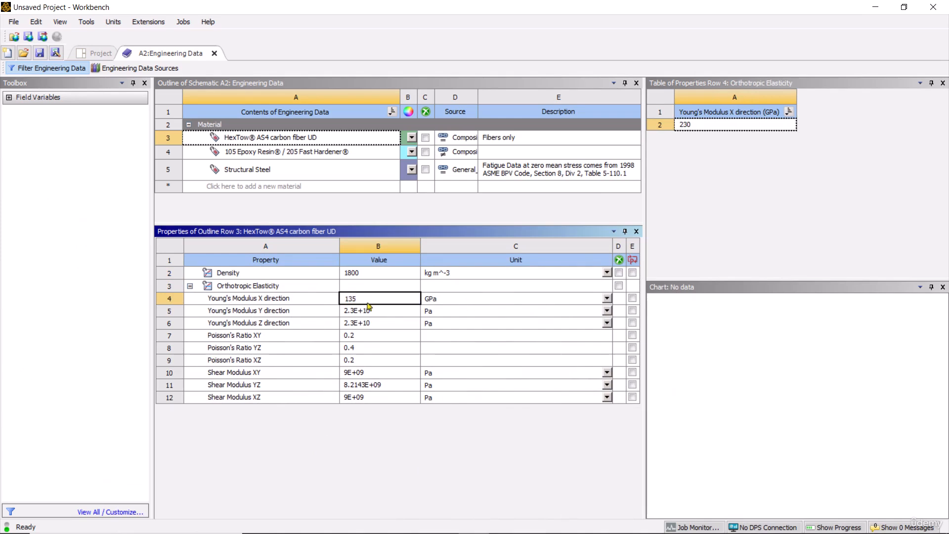
pyautogui.click(191, 287)
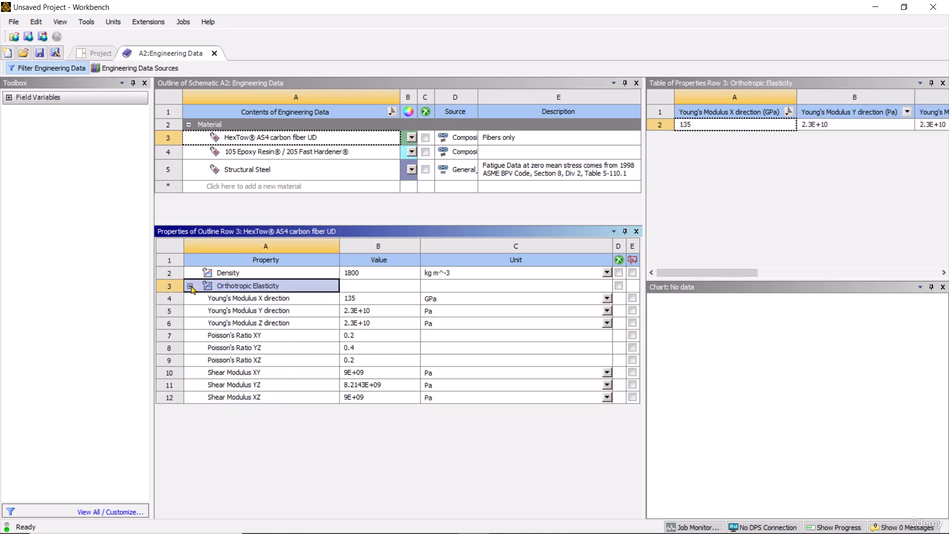
pyautogui.click(362, 296)
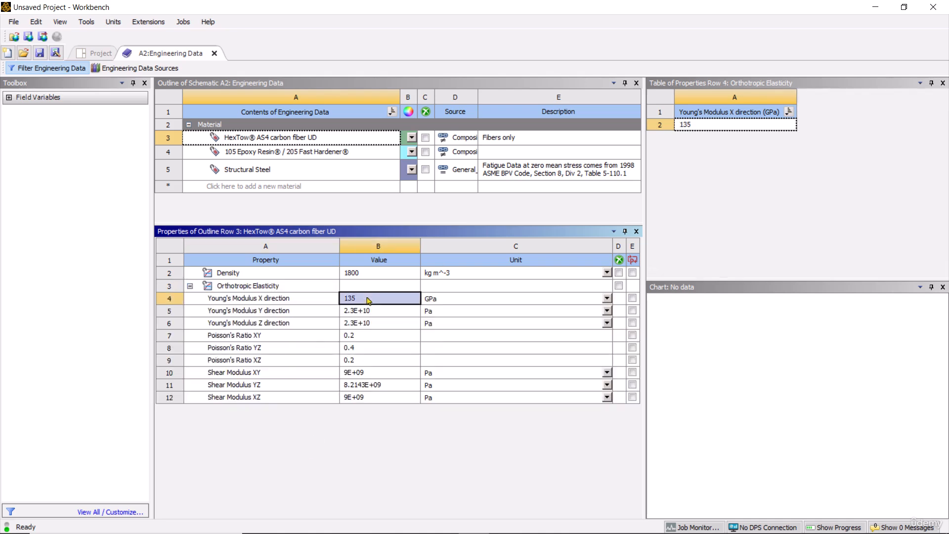
pyautogui.click(9, 98)
pyautogui.click(9, 98)
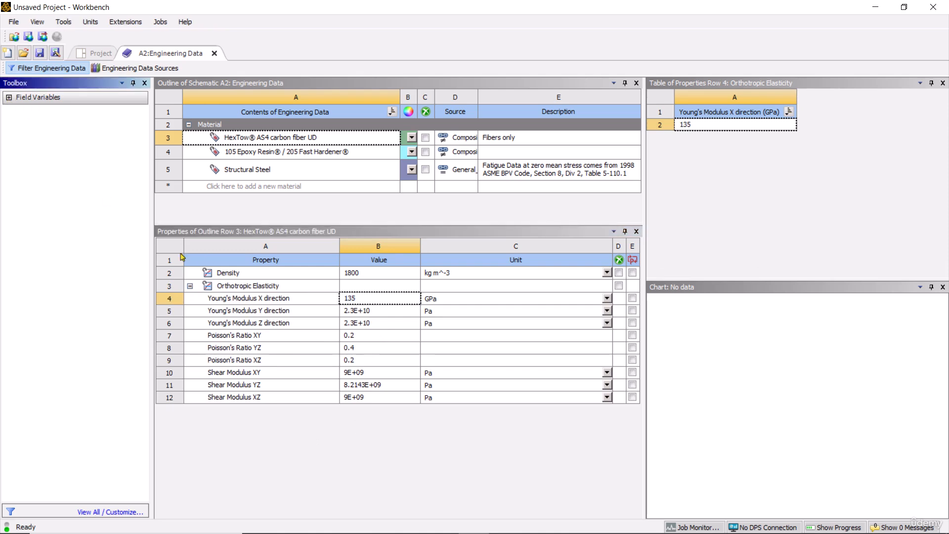
pyautogui.click(220, 286)
pyautogui.click(227, 275)
pyautogui.click(226, 287)
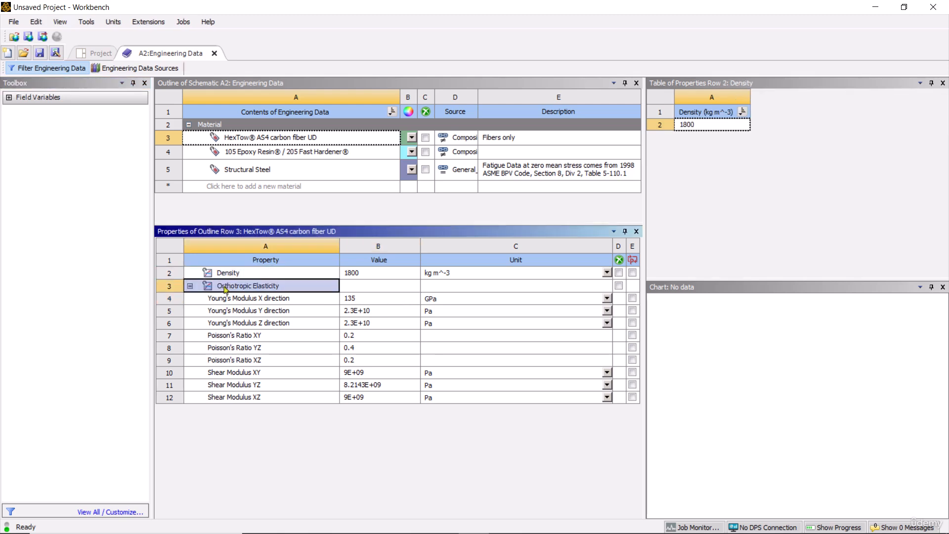
pyautogui.click(226, 312)
pyautogui.click(226, 325)
pyautogui.click(240, 374)
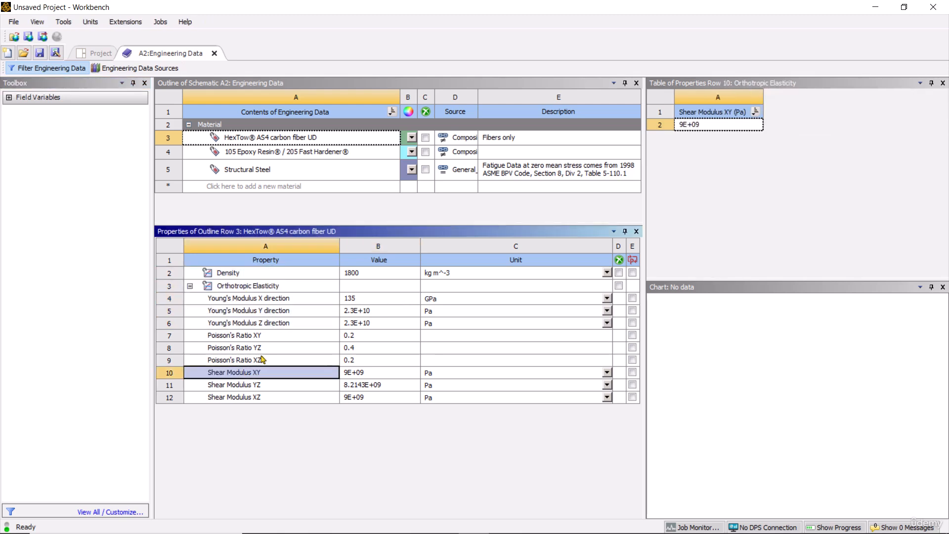
pyautogui.click(351, 298)
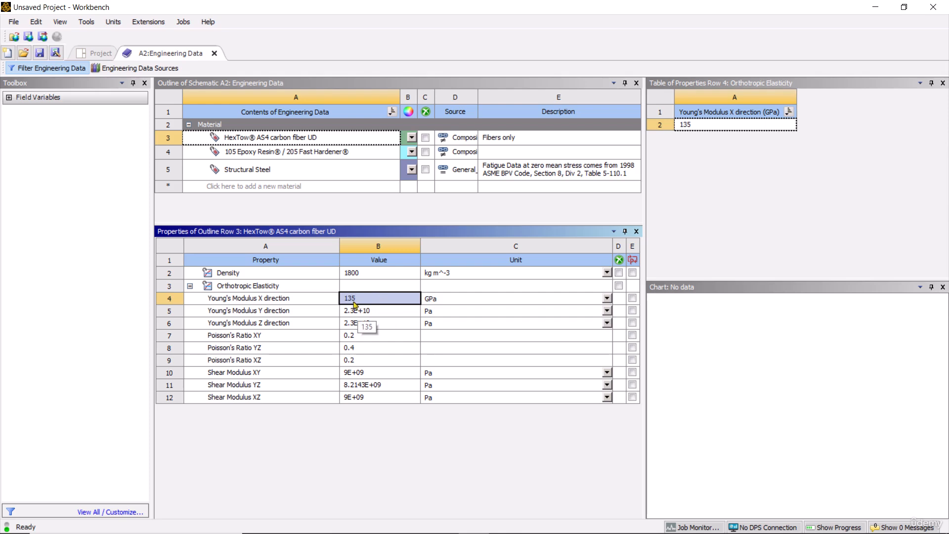
# Step: Close Engineering Data and open the system's Material Designer component for editing
pyautogui.click(214, 54)
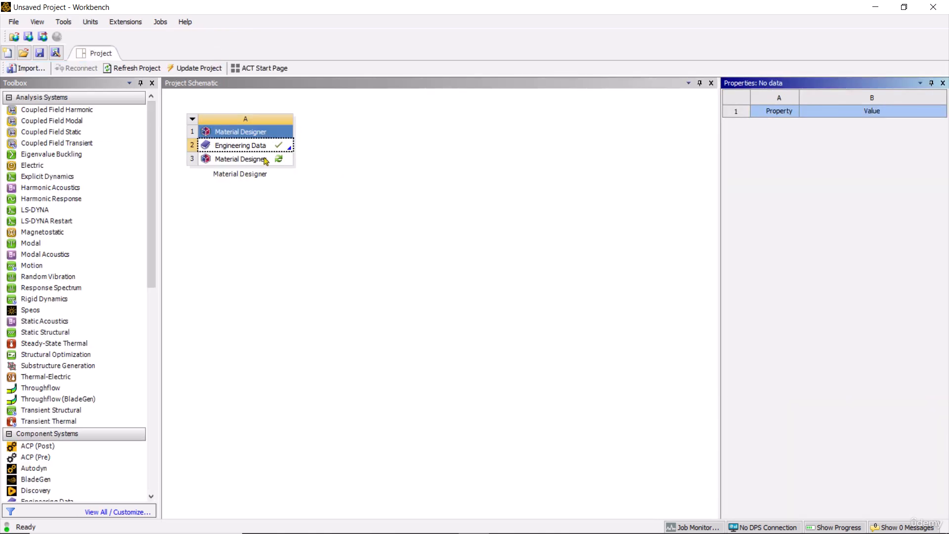
pyautogui.click(282, 148)
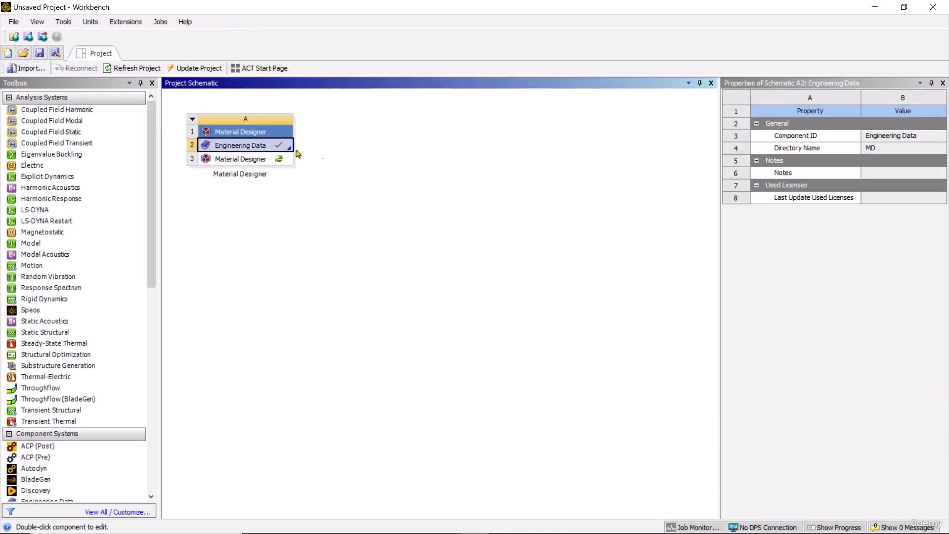
pyautogui.click(252, 162)
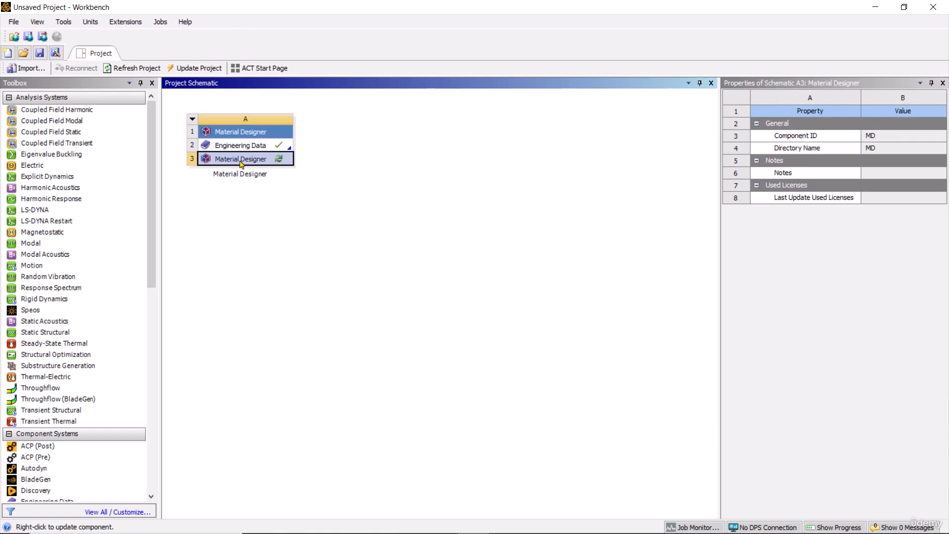
pyautogui.rightClick(241, 163)
pyautogui.click(289, 169)
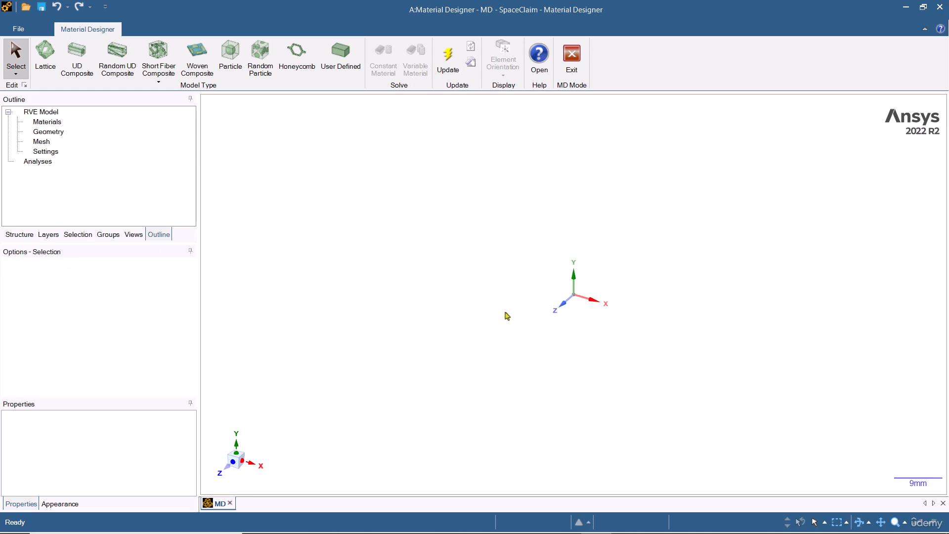
# Step: Create a UD Composite RVE model in Material Designer
pyautogui.moveTo(504, 327); pyautogui.dragTo(535, 299)
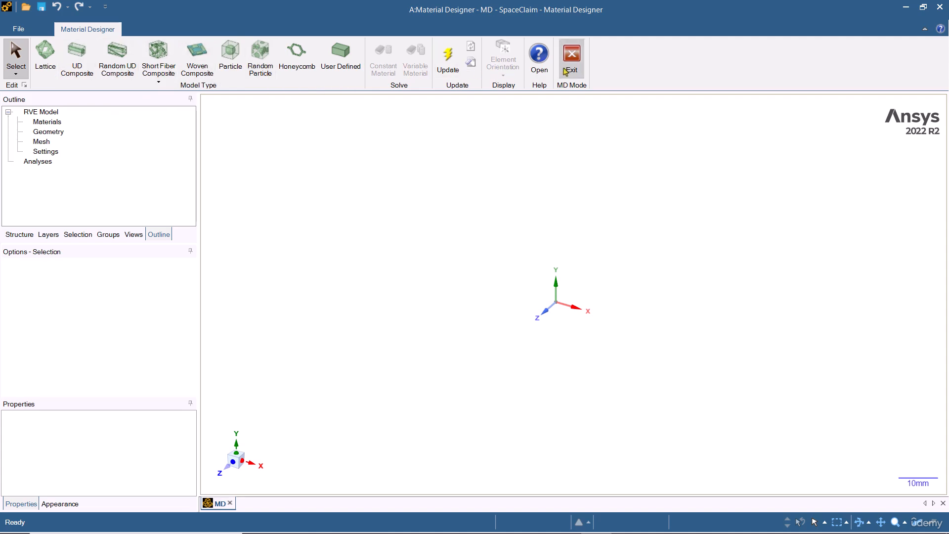
pyautogui.click(80, 59)
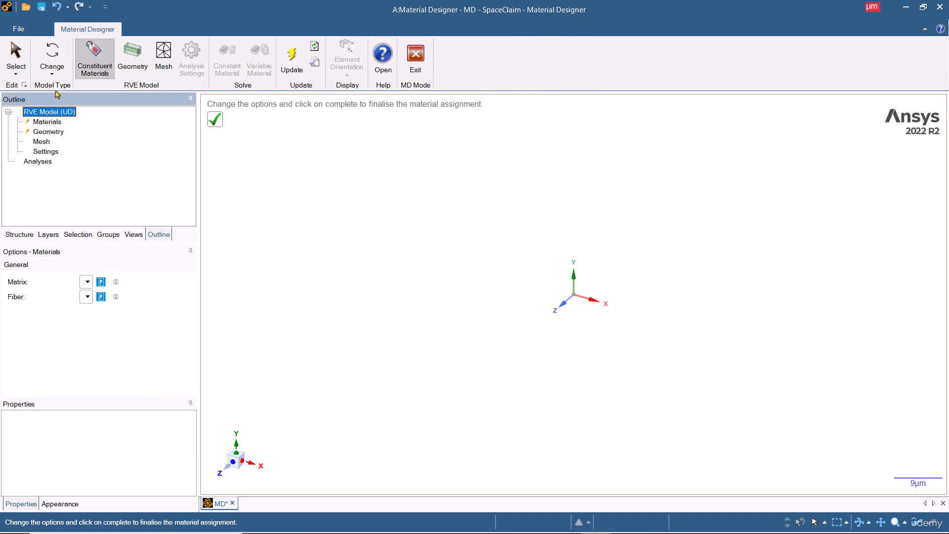
pyautogui.click(40, 163)
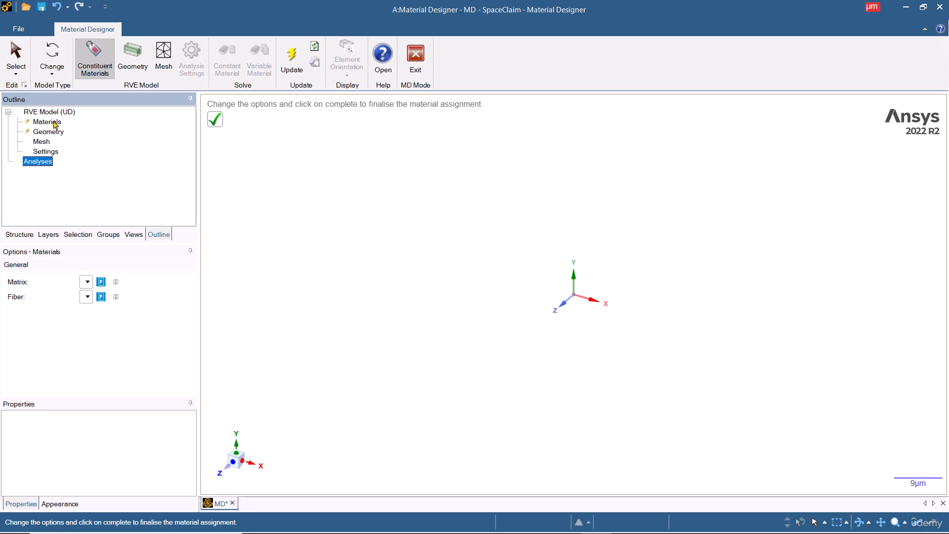
# Step: Assign 105 Epoxy Resin® / 205 Fast Hardener® as matrix and HexTow® AS4 carbon fiber UD as fiber, finalise the assignment and open the geometry options
pyautogui.click(47, 122)
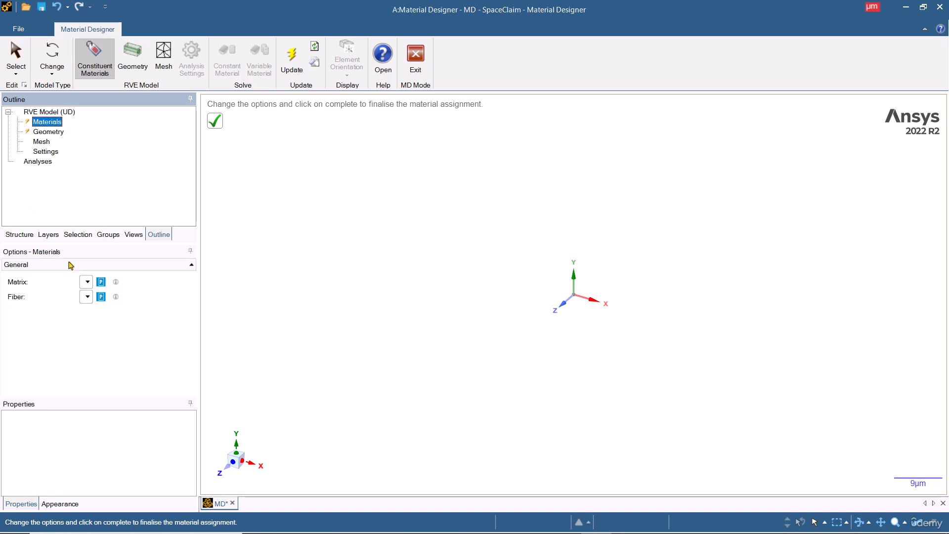
pyautogui.click(88, 283)
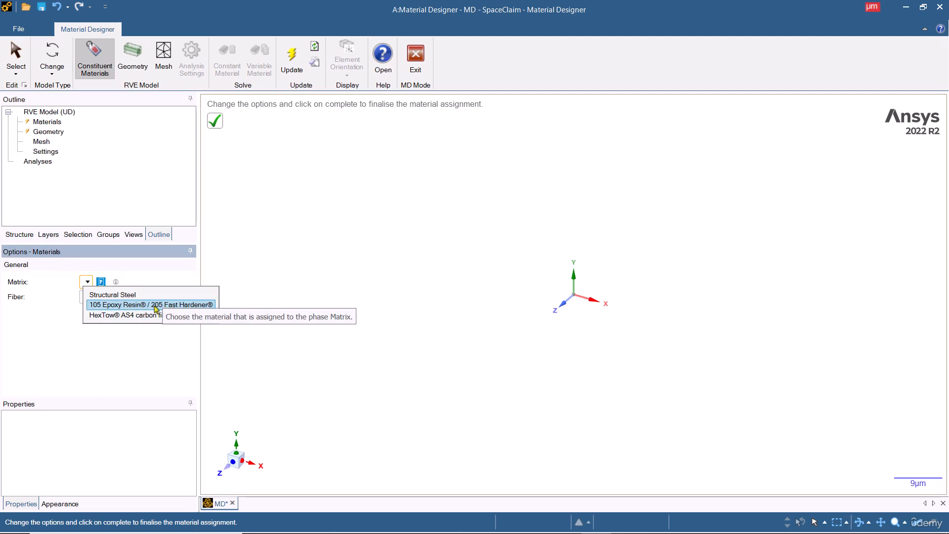
pyautogui.click(184, 306)
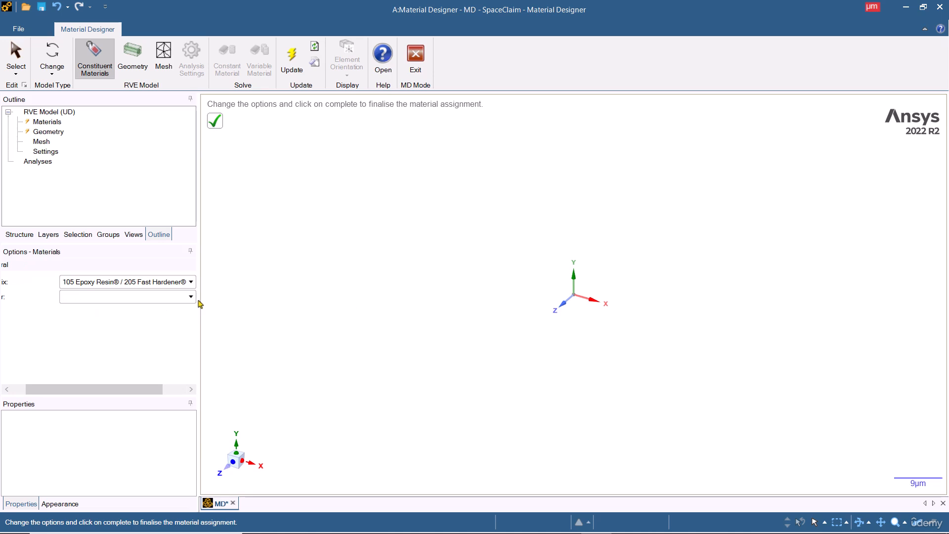
pyautogui.click(192, 298)
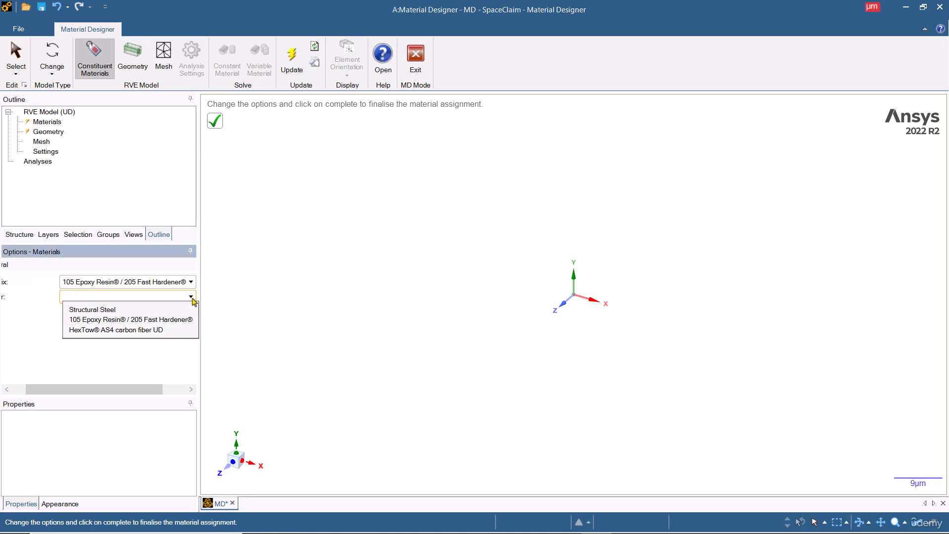
pyautogui.click(148, 330)
pyautogui.moveTo(141, 390); pyautogui.dragTo(72, 391)
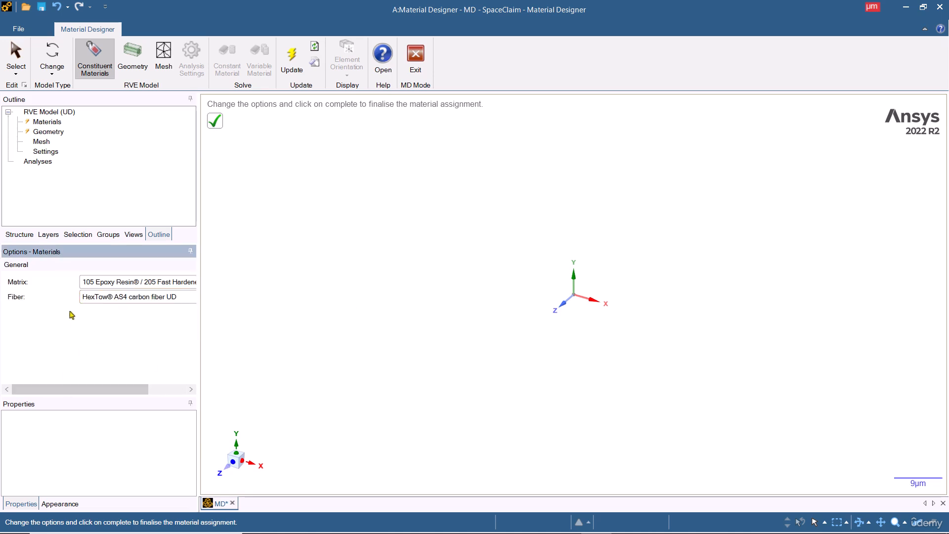
pyautogui.click(210, 128)
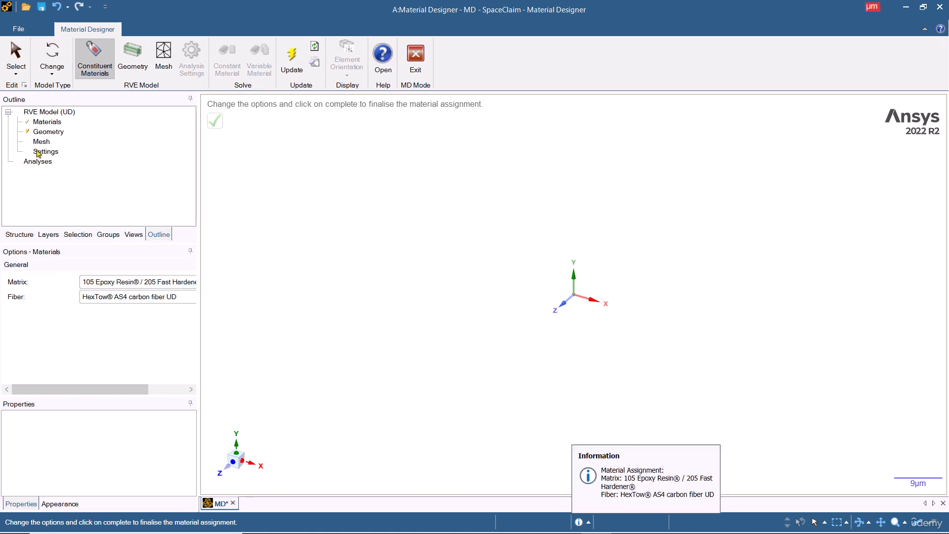
pyautogui.click(44, 132)
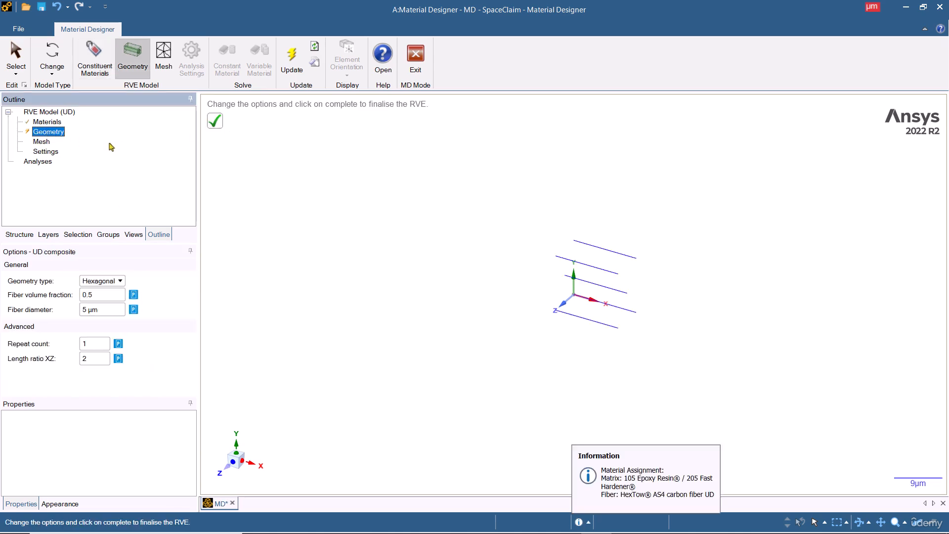
# Step: Try the Square geometry type for the UD composite and switch back to Hexagonal
pyautogui.click(119, 281)
pyautogui.click(111, 292)
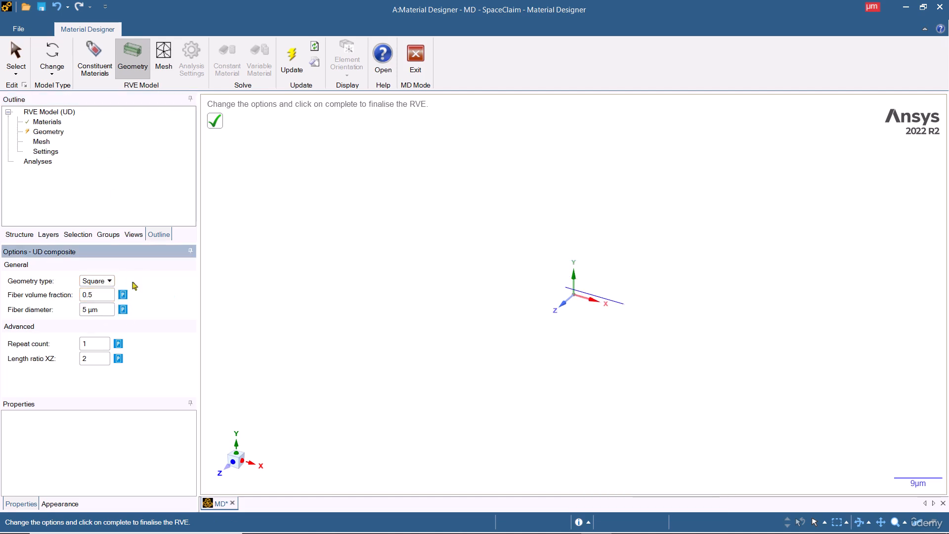
pyautogui.click(106, 281)
pyautogui.click(112, 316)
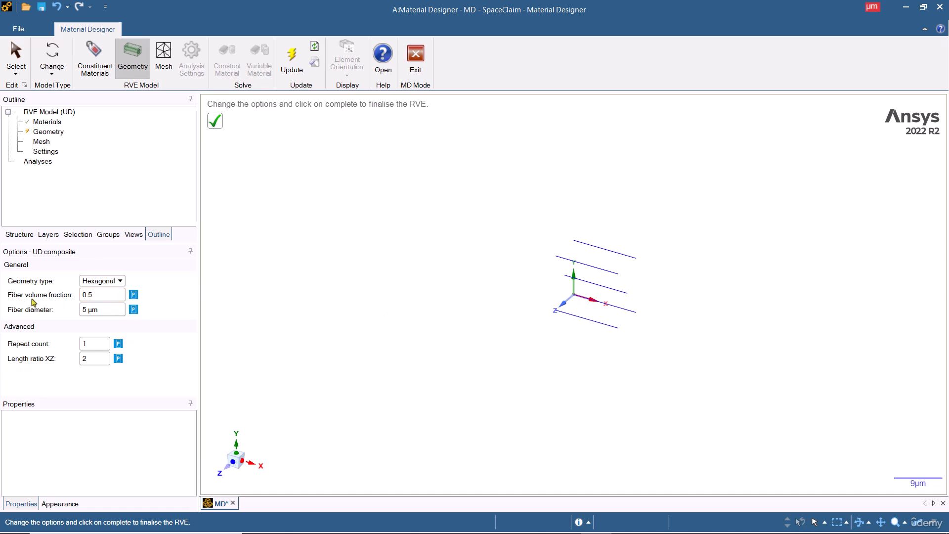
# Step: Set the UD composite's fiber volume fraction to 0.45 and the fiber diameter to 3 µm
pyautogui.click(107, 295)
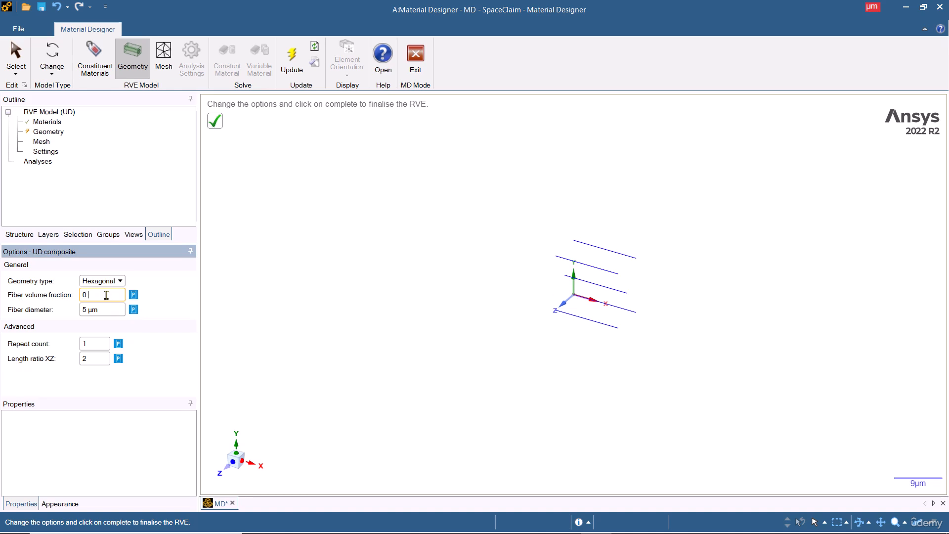
pyautogui.click(87, 310)
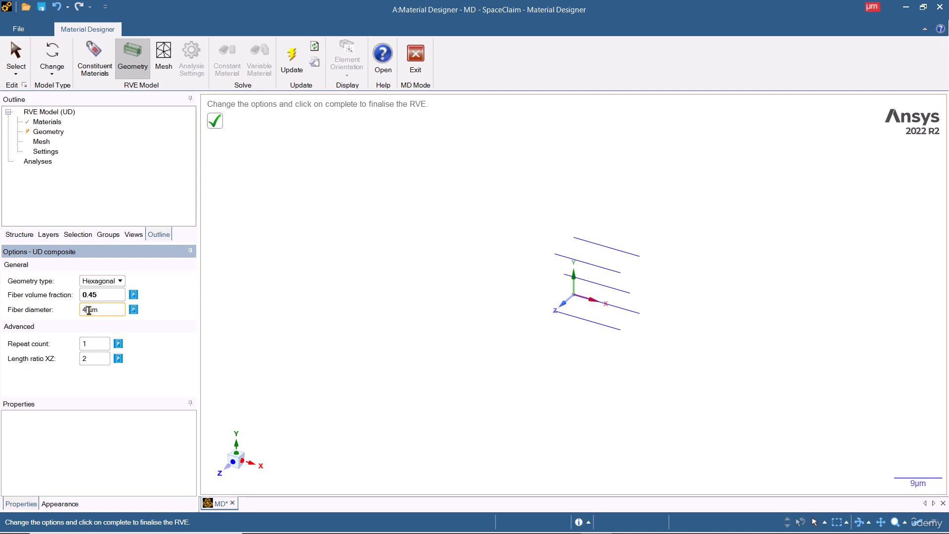
pyautogui.moveTo(103, 310); pyautogui.dragTo(72, 310)
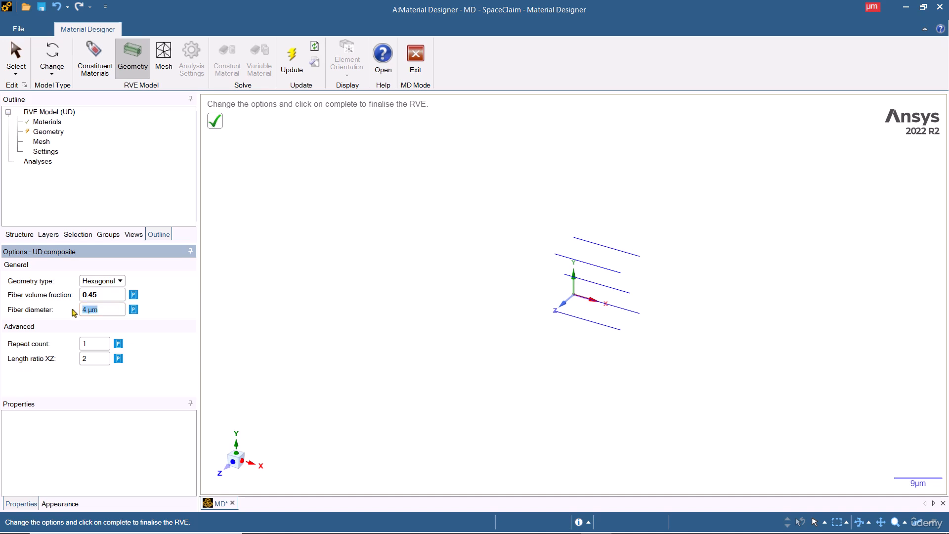
pyautogui.write('3')
pyautogui.click(320, 361)
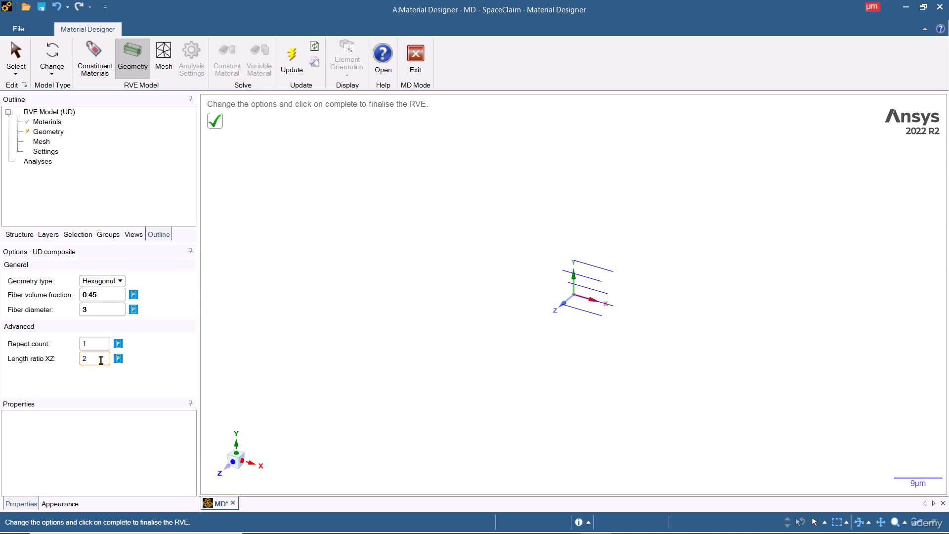
# Step: Generate the hexagonal RVE geometry from the entered UD composite options
pyautogui.click(101, 359)
pyautogui.click(216, 364)
pyautogui.click(217, 125)
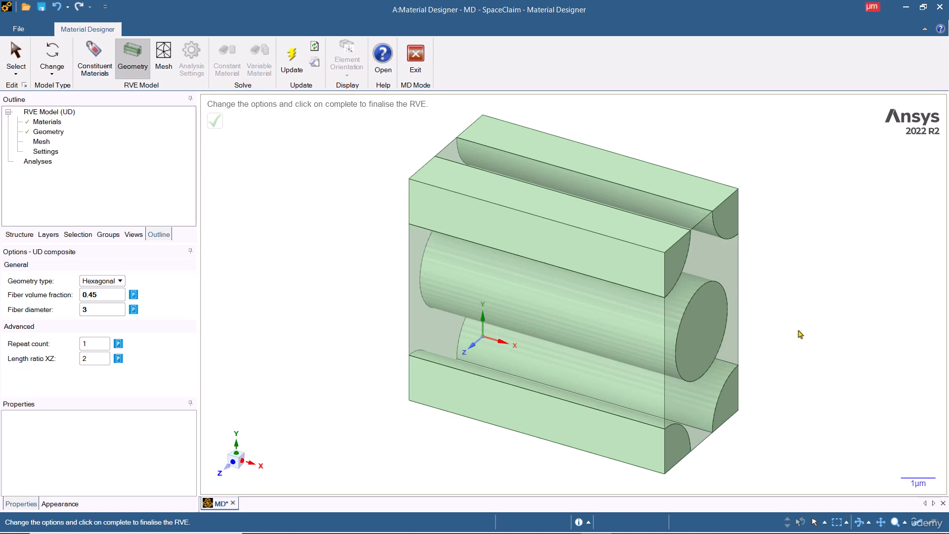
# Step: Enable Adapt towards edges in the RVE's mesh options and generate the mesh
pyautogui.moveTo(800, 334); pyautogui.dragTo(757, 307)
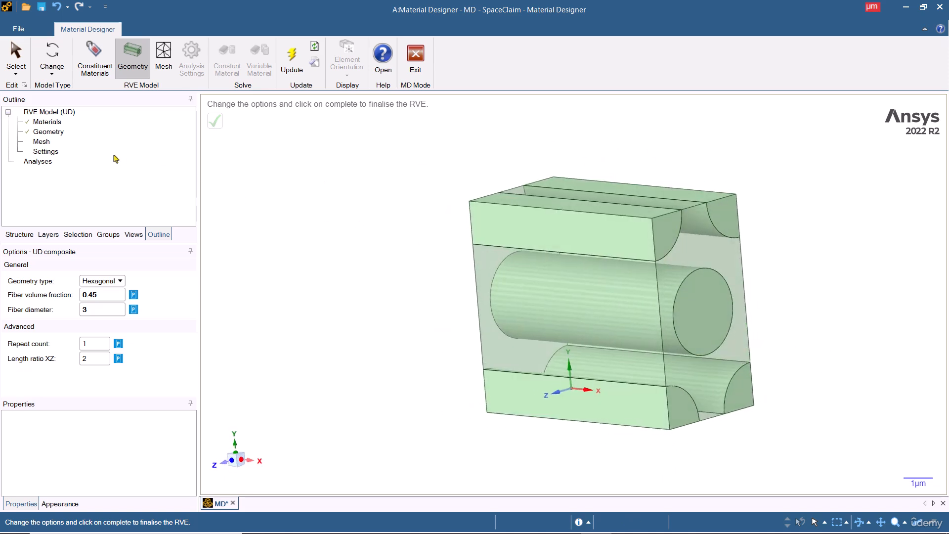
pyautogui.click(43, 143)
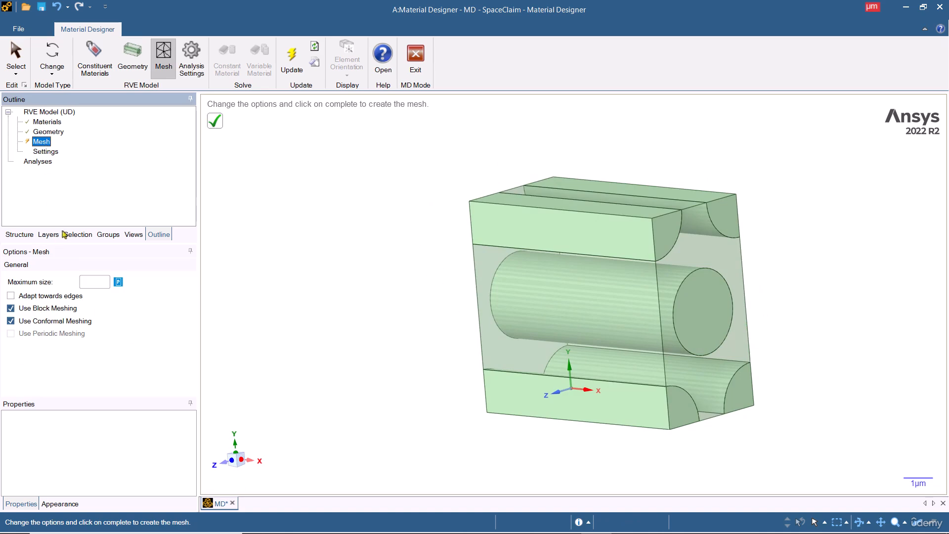
pyautogui.click(10, 296)
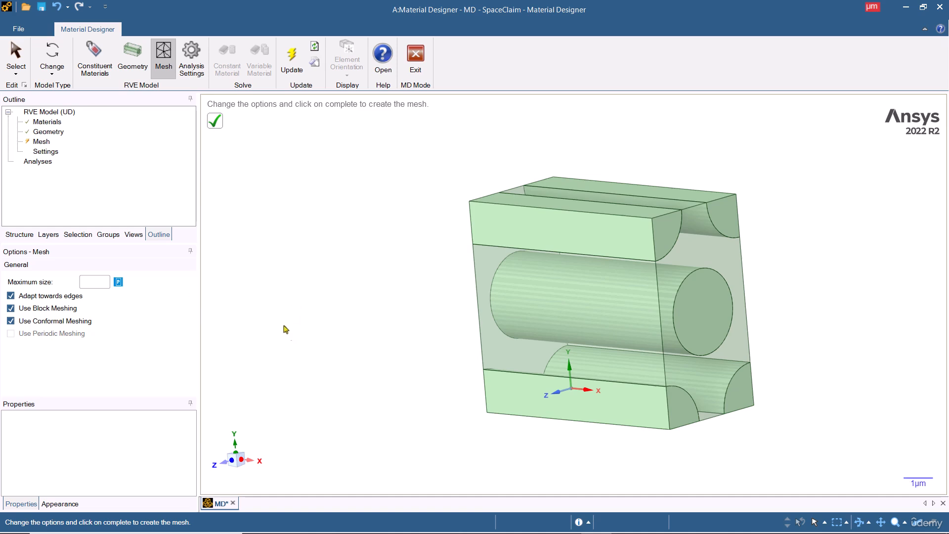
pyautogui.click(217, 126)
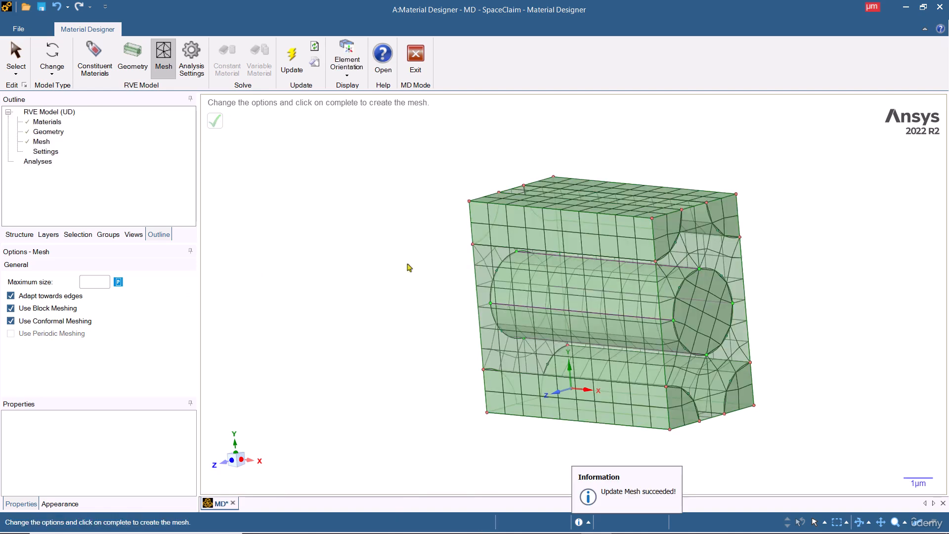
pyautogui.moveTo(531, 309); pyautogui.dragTo(516, 332)
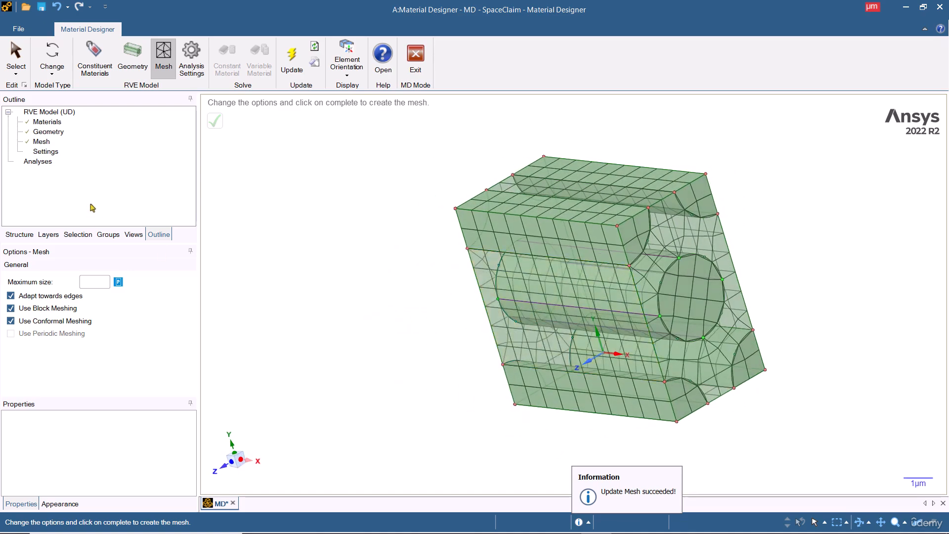
# Step: Open the analysis settings and add a Constant Material evaluation to the analyses
pyautogui.click(53, 152)
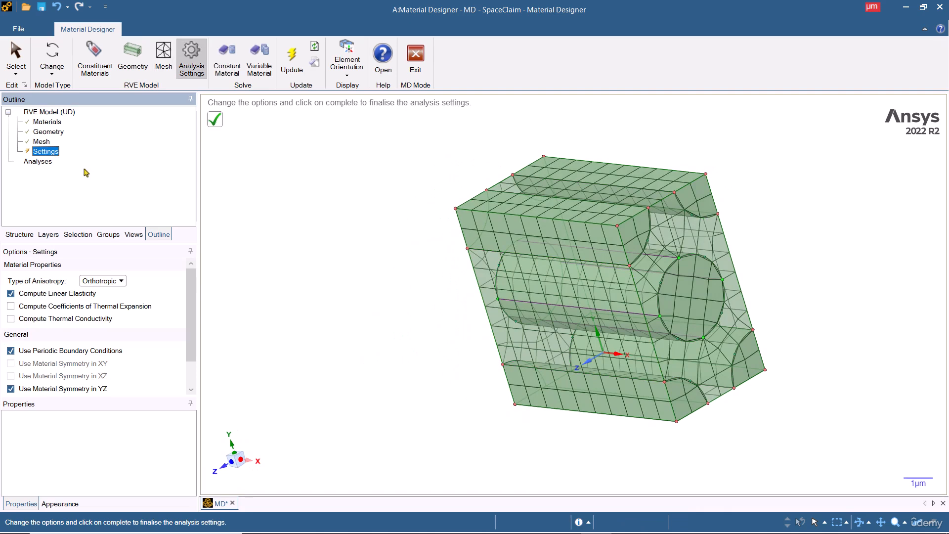
pyautogui.click(36, 162)
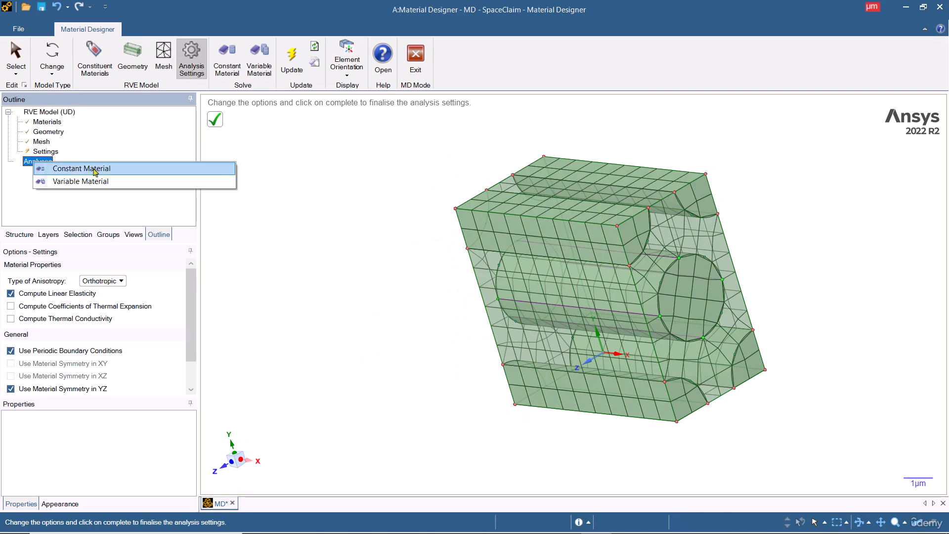
pyautogui.click(165, 171)
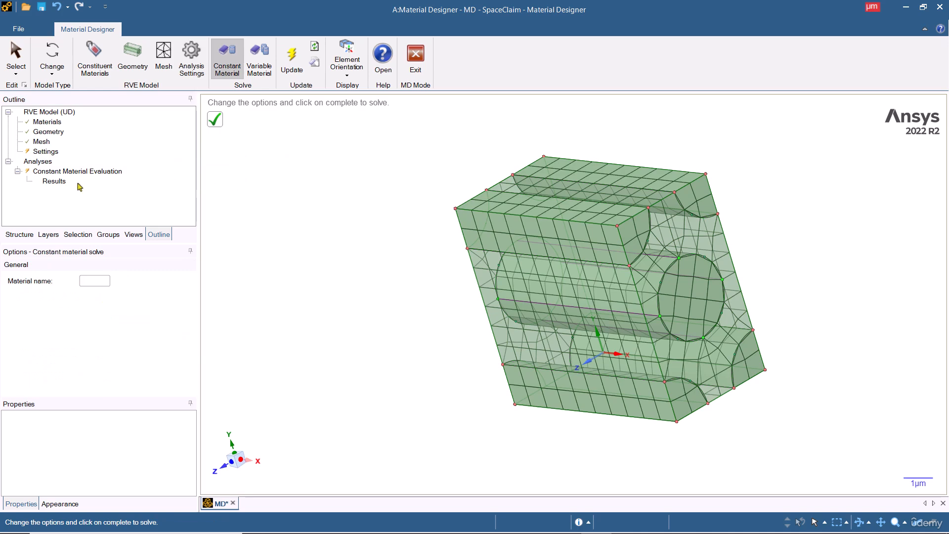
# Step: Name the resulting material "Epoxy carbon UD material 1" and solve the constant material evaluation with orthotropic linear elasticity
pyautogui.click(94, 280)
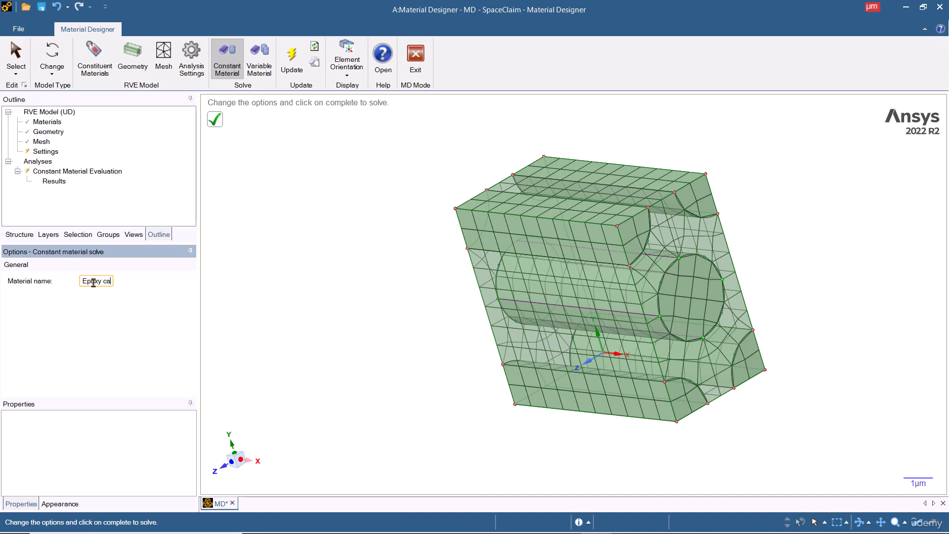
pyautogui.write('Epoxy carbon UD material 1')
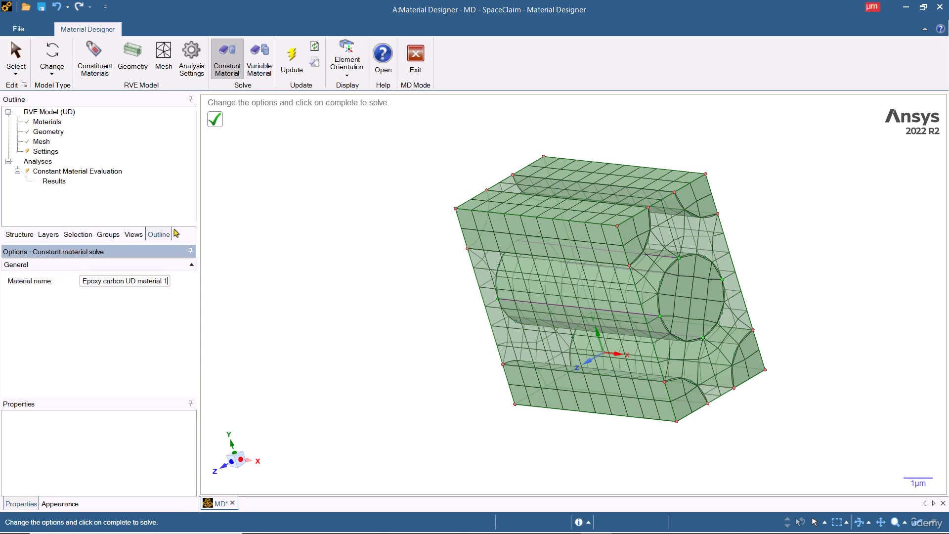
pyautogui.click(217, 122)
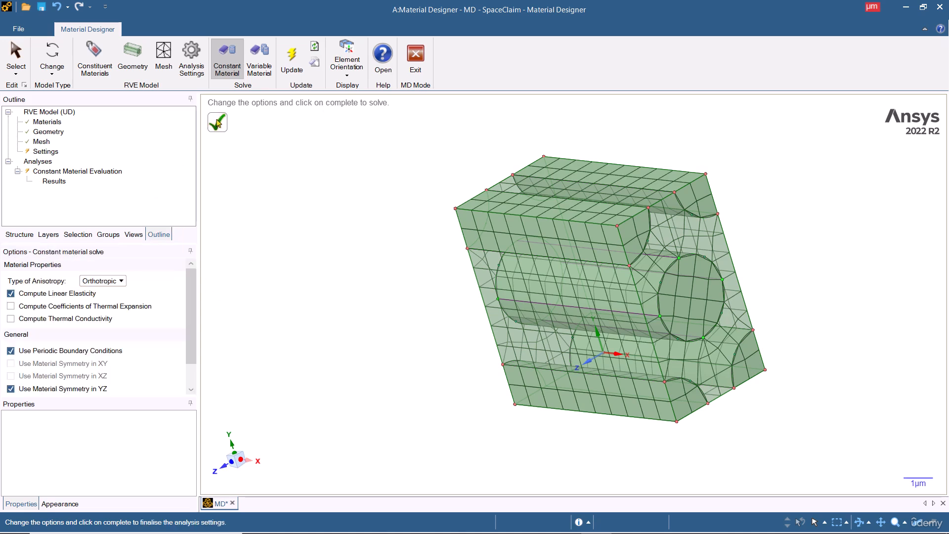
pyautogui.click(218, 123)
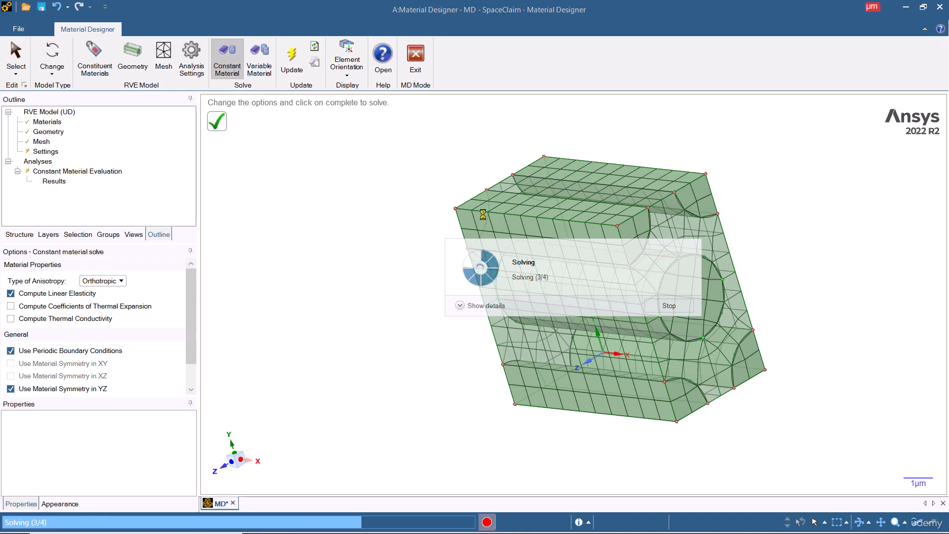
# Step: Open the results of the constant material evaluation to review the engineering constants and return to the Workbench project
pyautogui.doubleClick(58, 183)
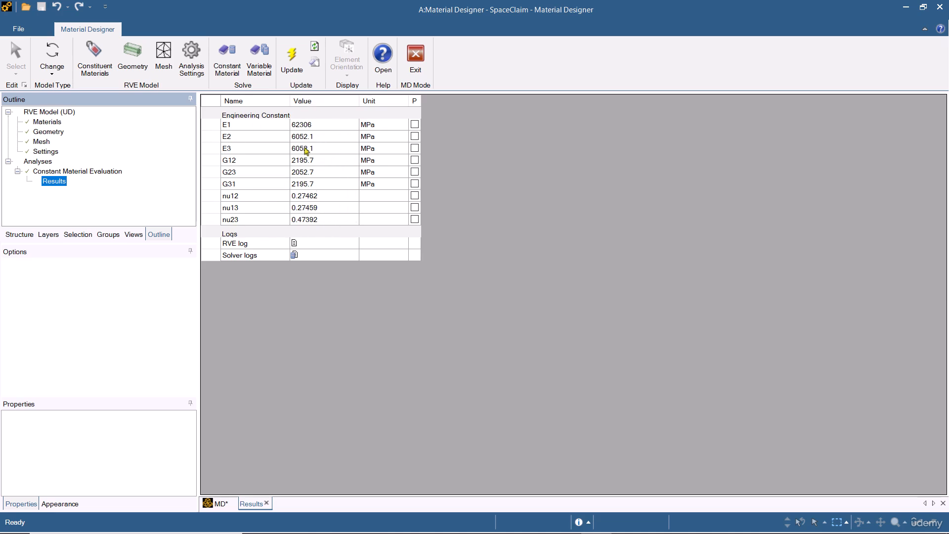
pyautogui.click(940, 7)
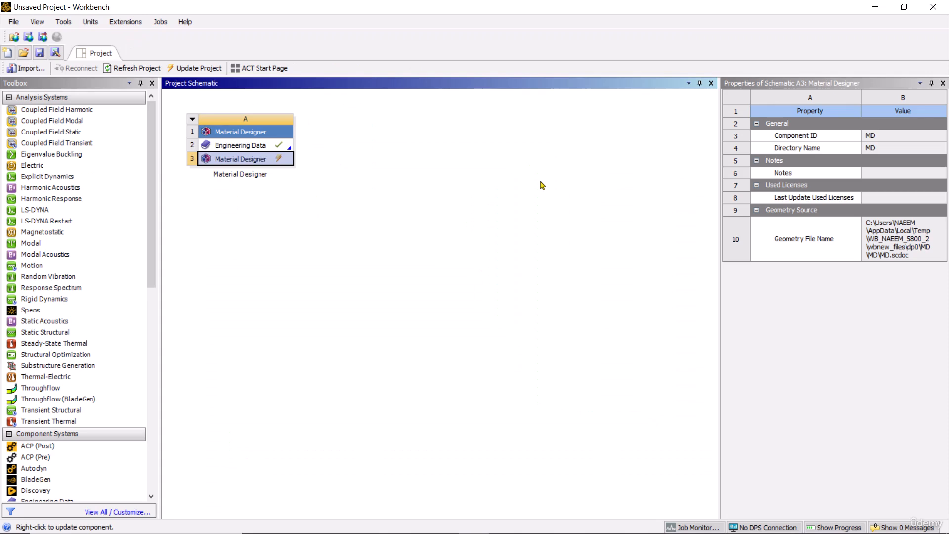
# Step: Update the Material Designer component of system A in the project schematic
pyautogui.rightClick(269, 159)
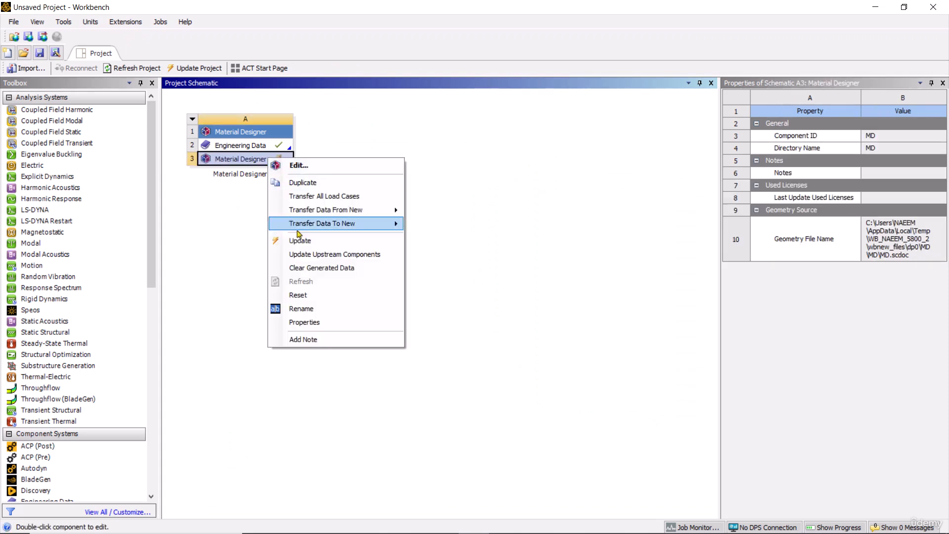
pyautogui.click(300, 241)
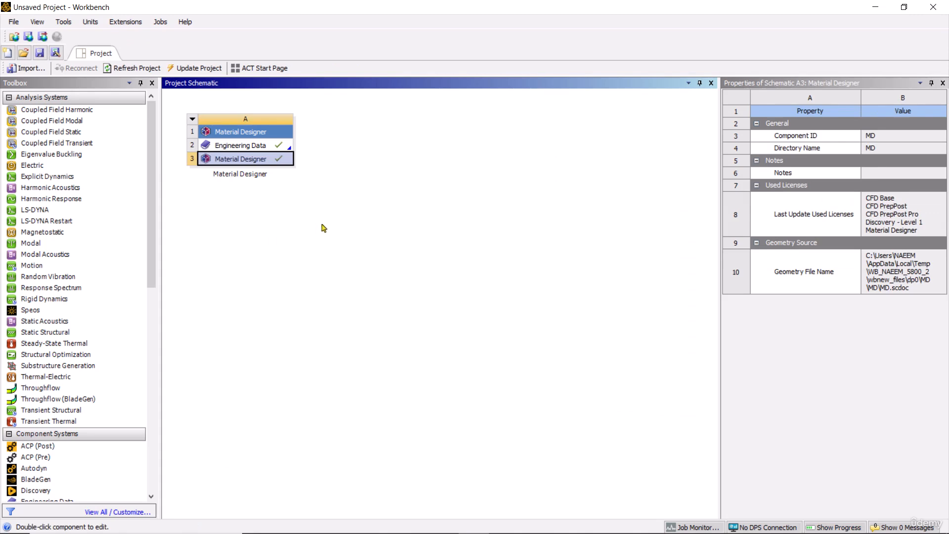
pyautogui.click(226, 269)
pyautogui.click(279, 162)
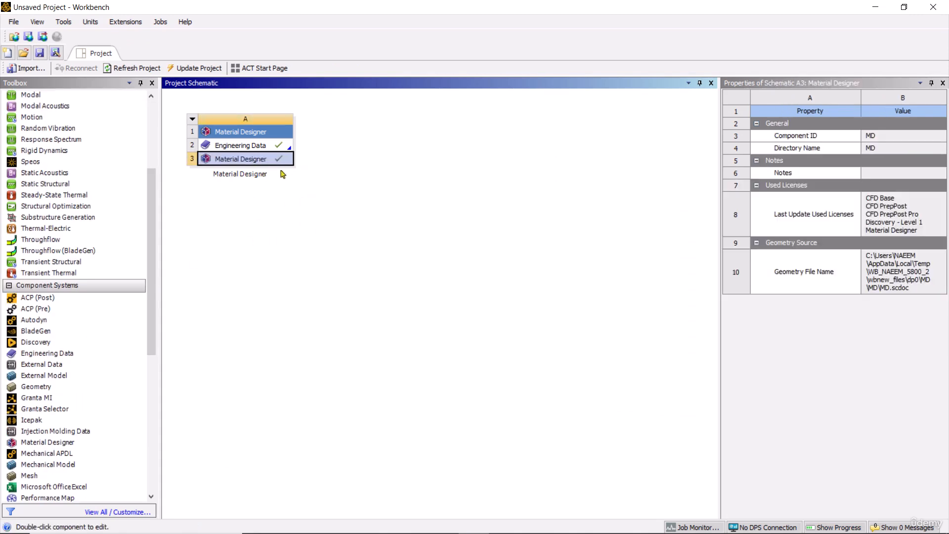
pyautogui.click(273, 196)
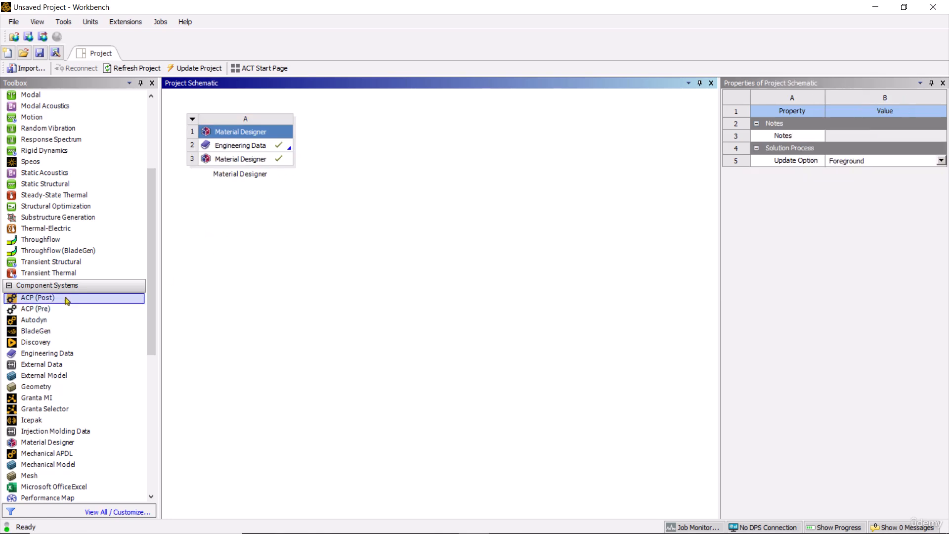
# Step: Add a standalone ACP (Pre) system beside Material Designer and link the Material Designer cell to its Engineering Data
pyautogui.moveTo(63, 308); pyautogui.dragTo(371, 142)
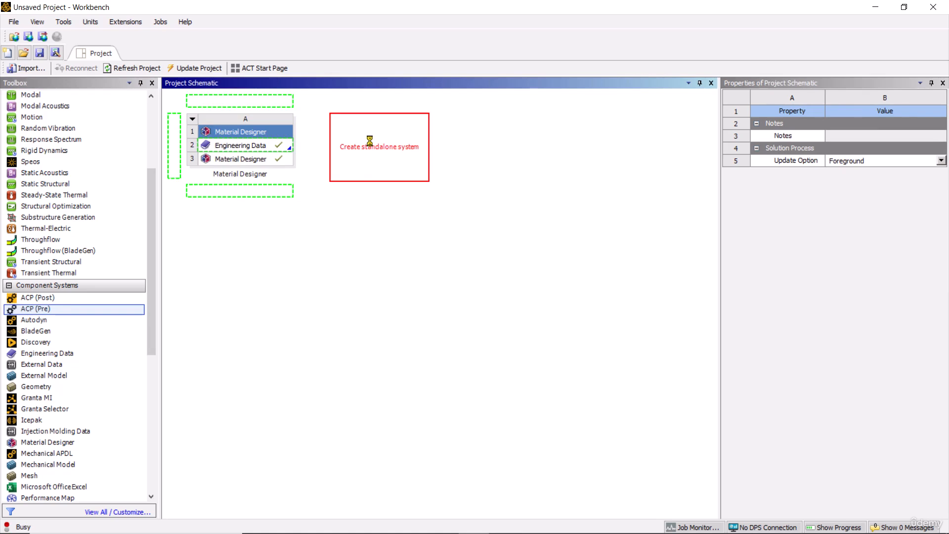
pyautogui.click(254, 163)
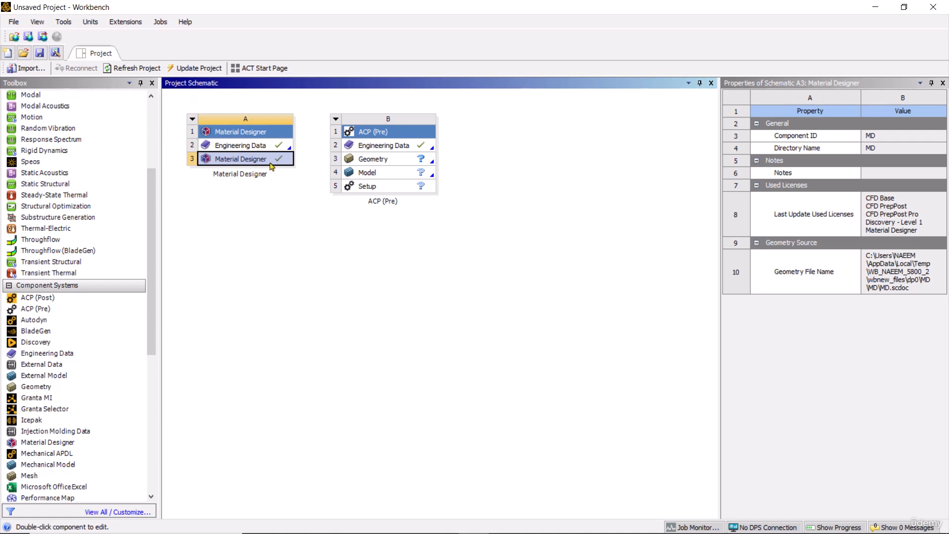
pyautogui.moveTo(271, 167); pyautogui.dragTo(402, 144)
pyautogui.click(258, 219)
pyautogui.click(260, 163)
# Step: Open the Engineering Data of the ACP (Pre) system for editing and read in the modified upstream data
pyautogui.click(385, 147)
pyautogui.rightClick(385, 146)
pyautogui.click(402, 152)
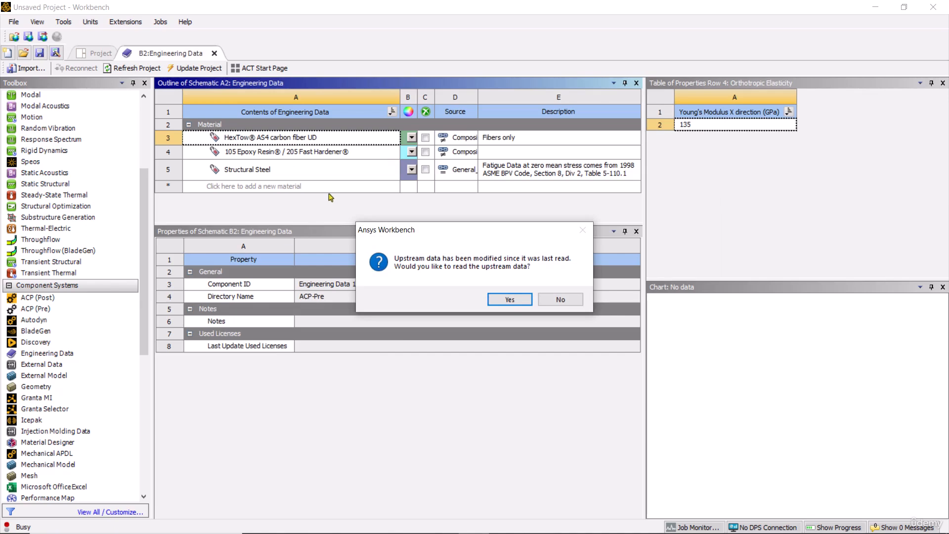
pyautogui.click(510, 299)
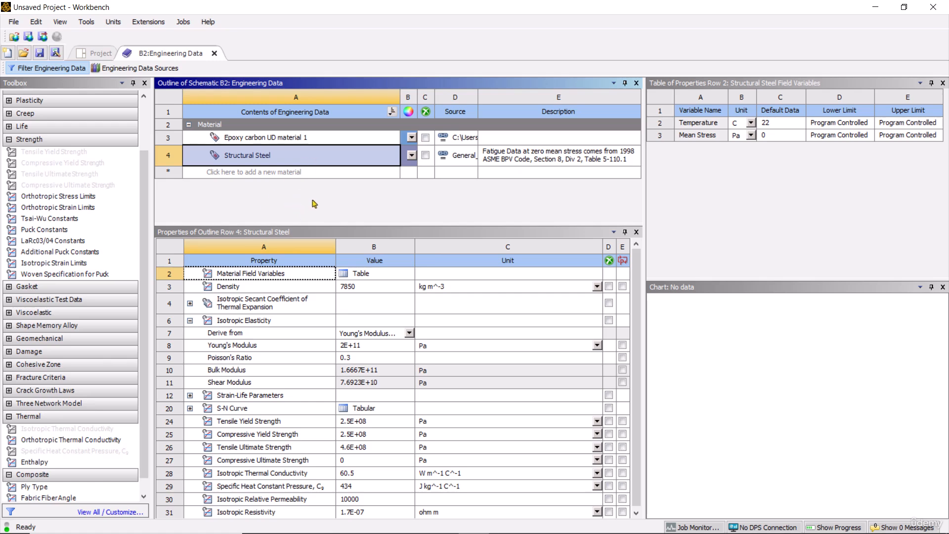
# Step: Examine the properties and ply type options of Epoxy carbon UD material 1, keep the type Regular, and close Engineering Data
pyautogui.click(319, 141)
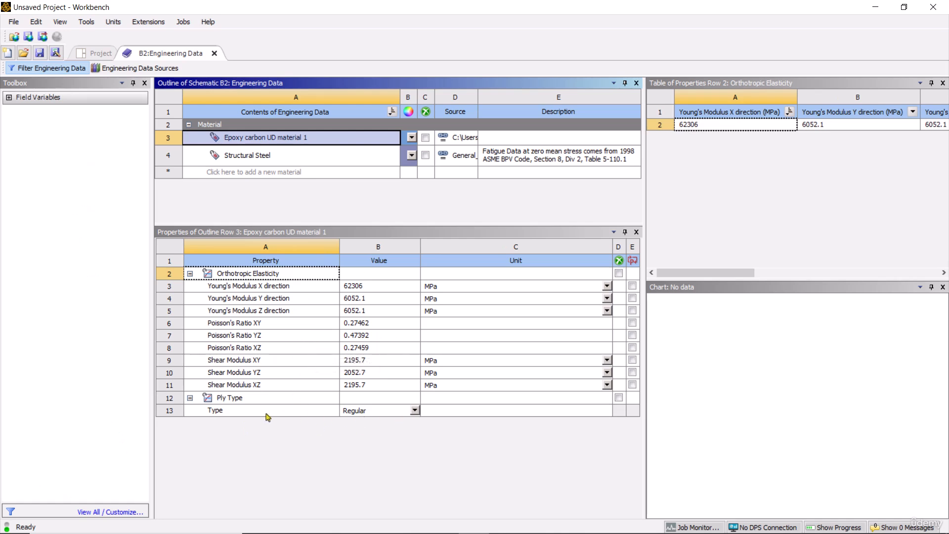
pyautogui.click(416, 411)
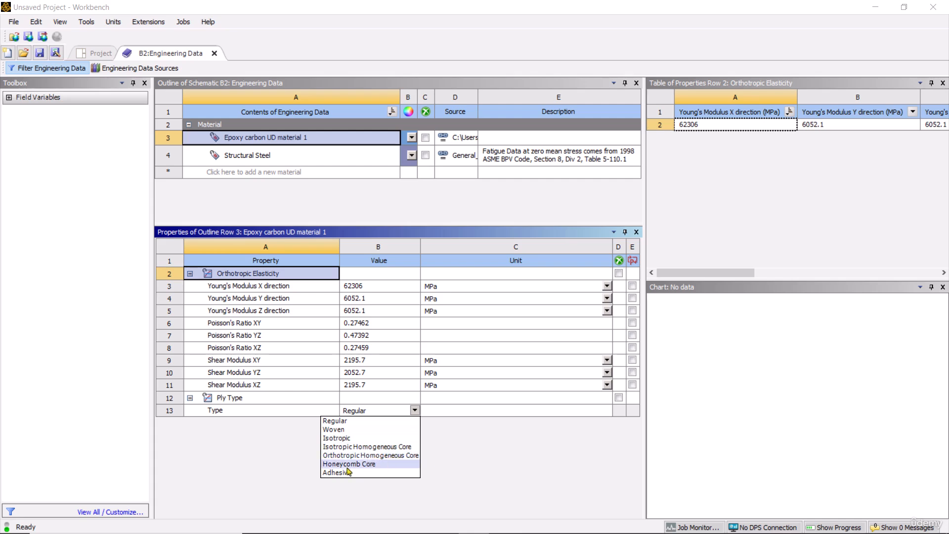
pyautogui.click(373, 424)
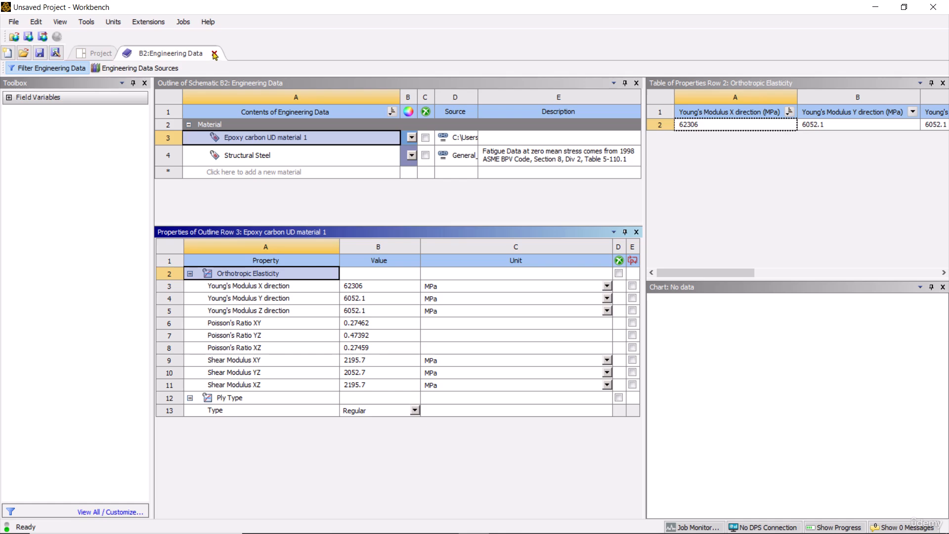
pyautogui.click(215, 54)
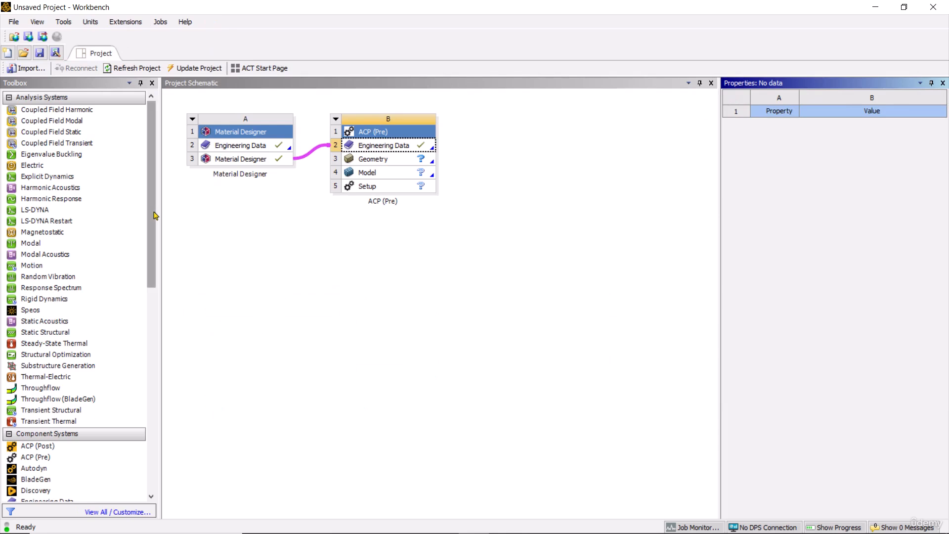
# Step: Locate the ACP systems among the component systems available for the project
pyautogui.moveTo(154, 214); pyautogui.dragTo(152, 257)
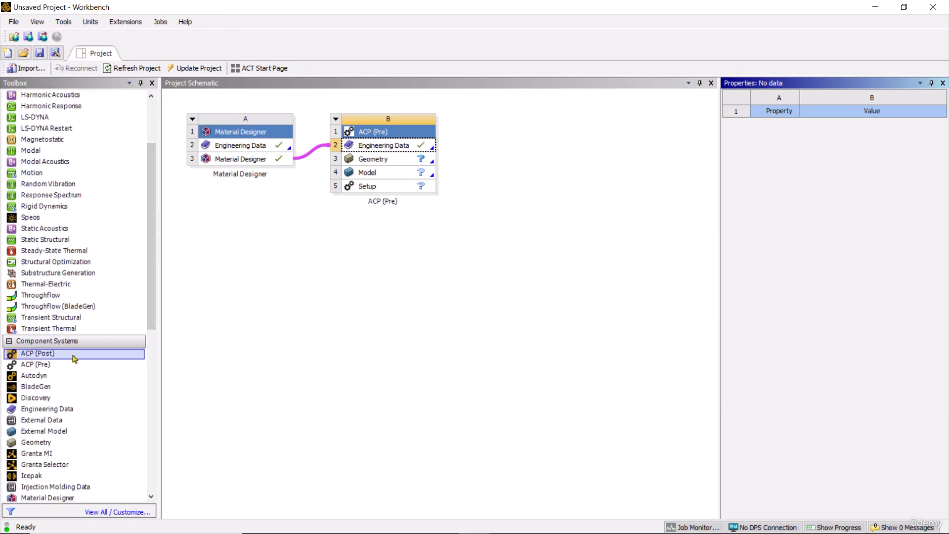